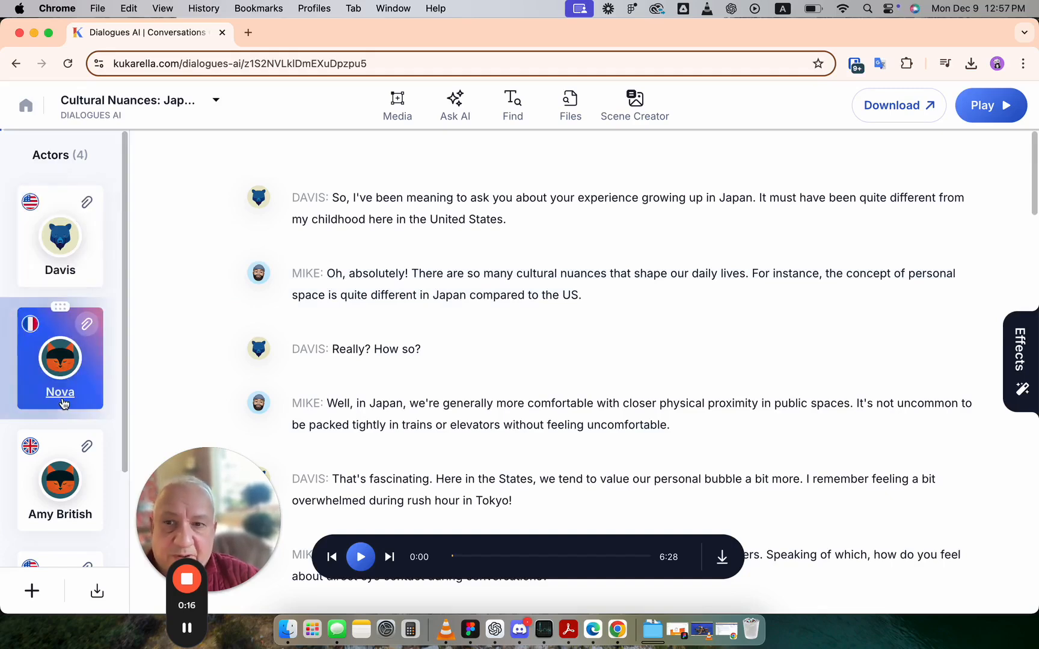
Open Davis's voice picker and show the voice filter options
left_click(75, 241)
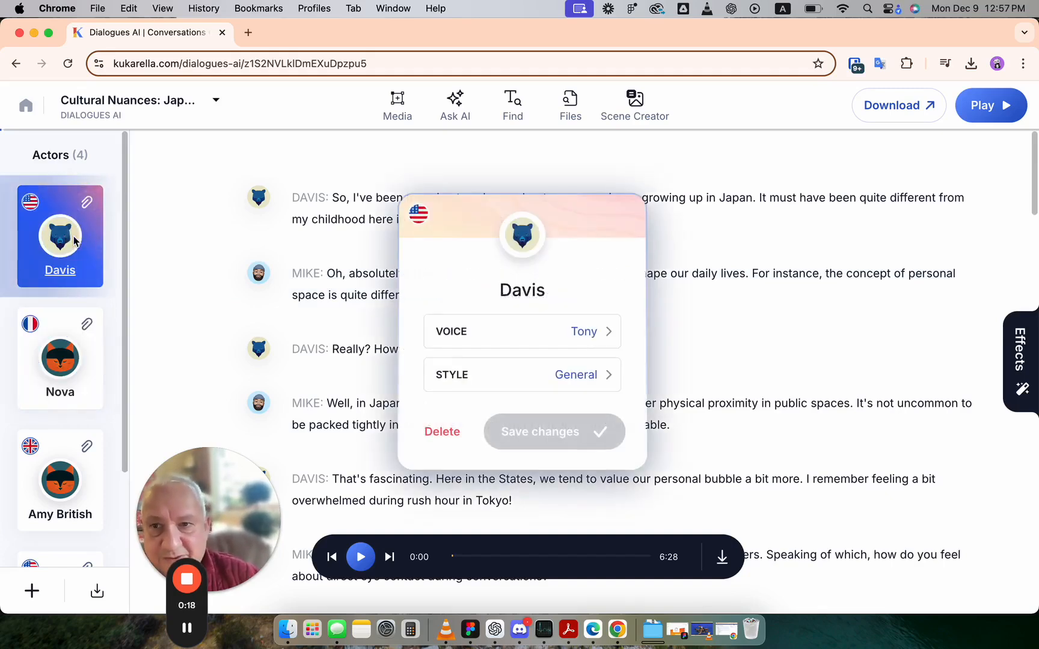
left_click(606, 332)
left_click(766, 326)
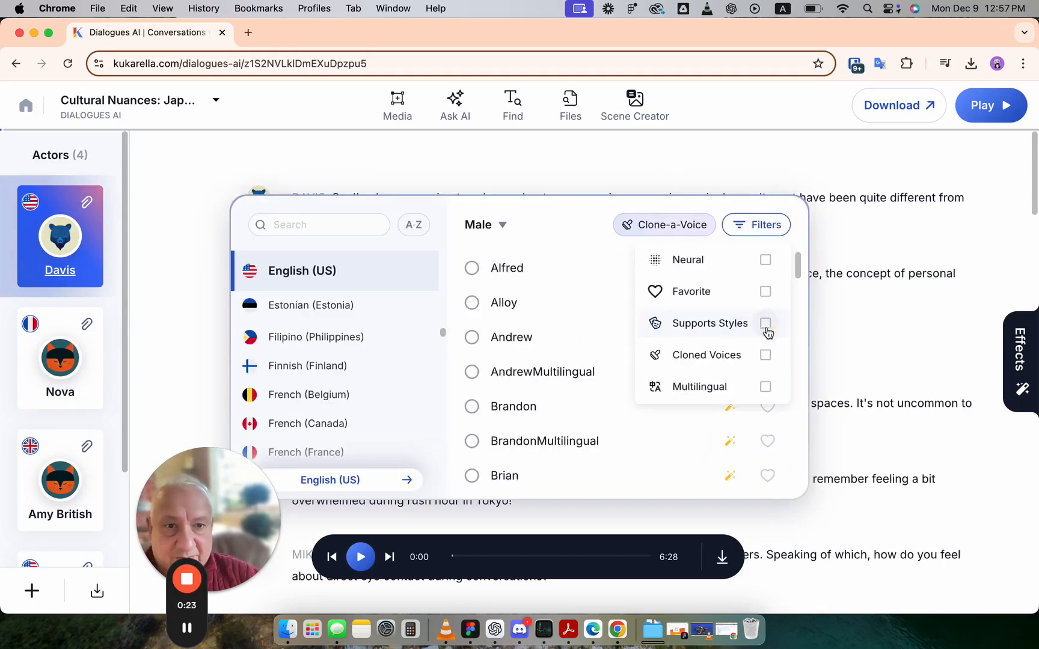
left_click(575, 233)
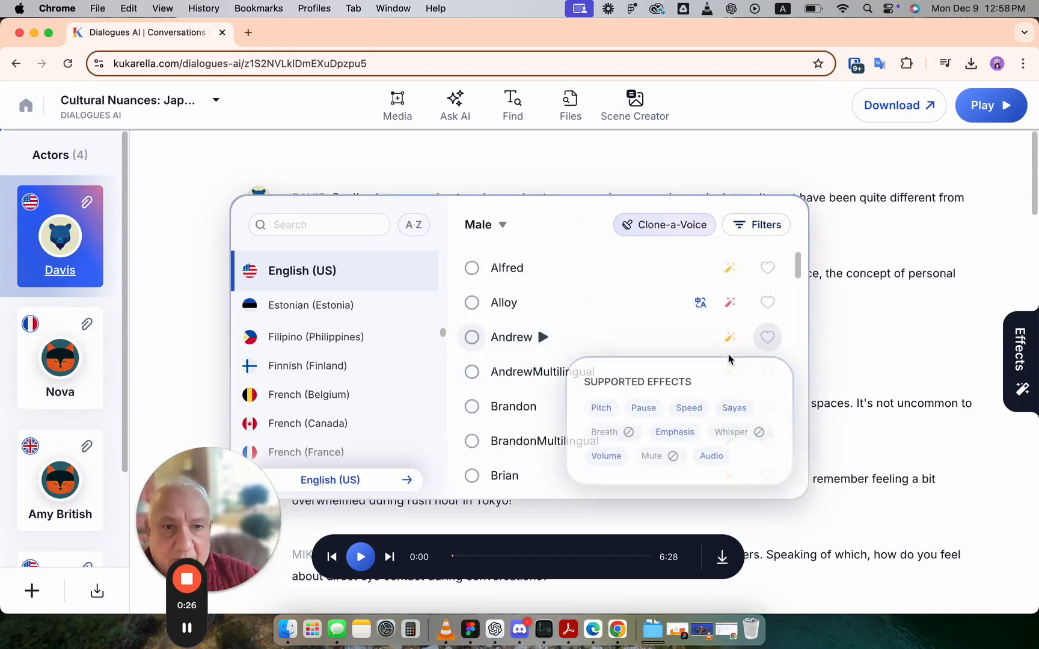
Examine the supported effects of several male English (US) voices in the list
mouse_move(732, 338)
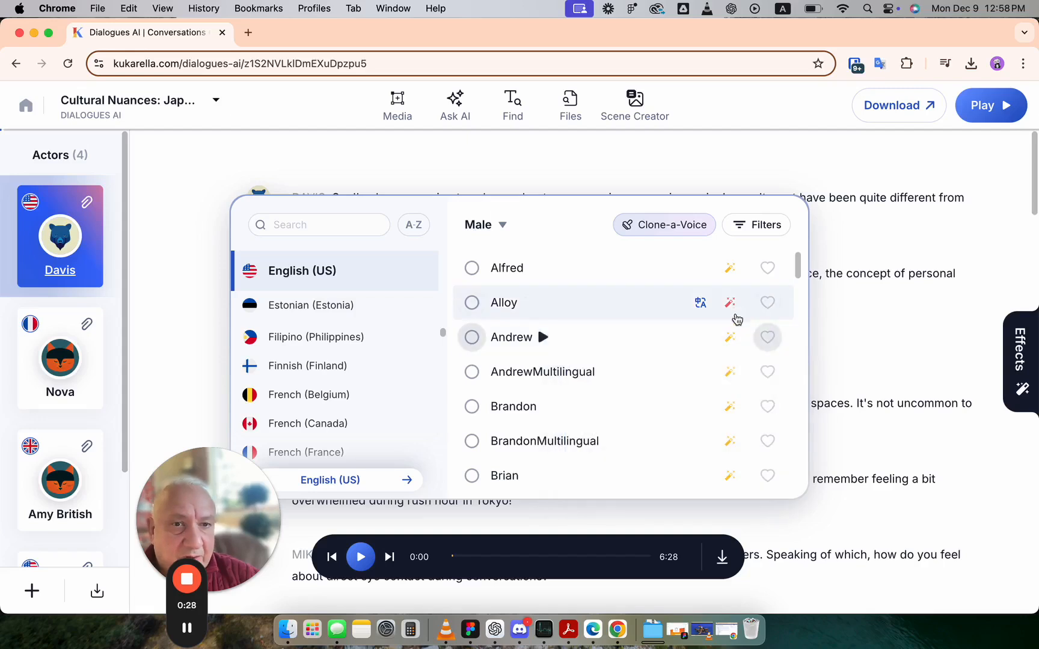
mouse_move(734, 305)
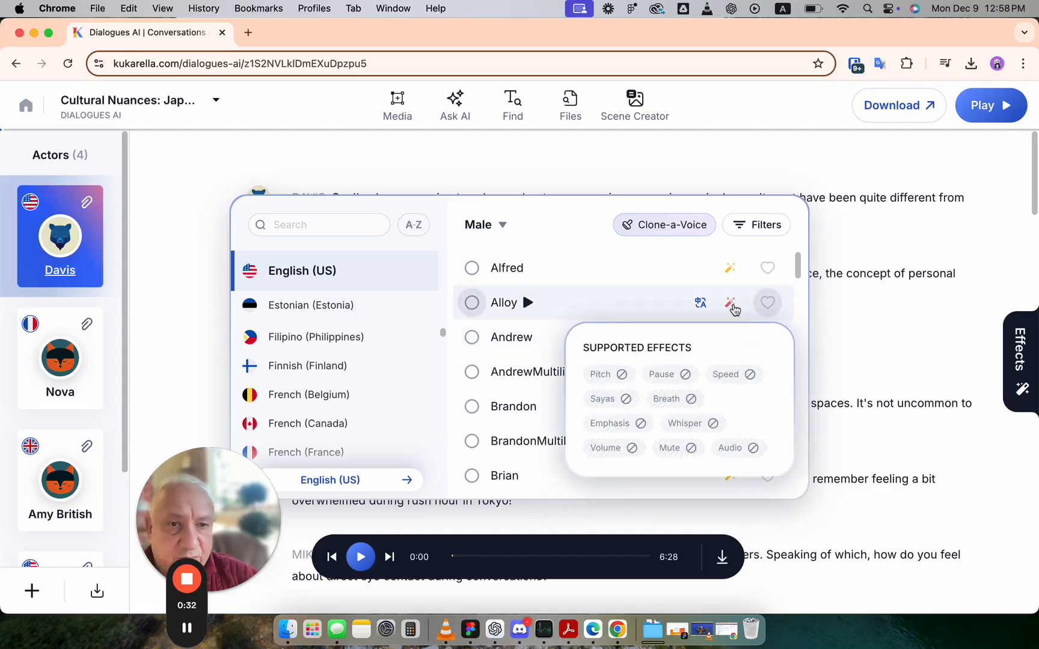
mouse_move(730, 281)
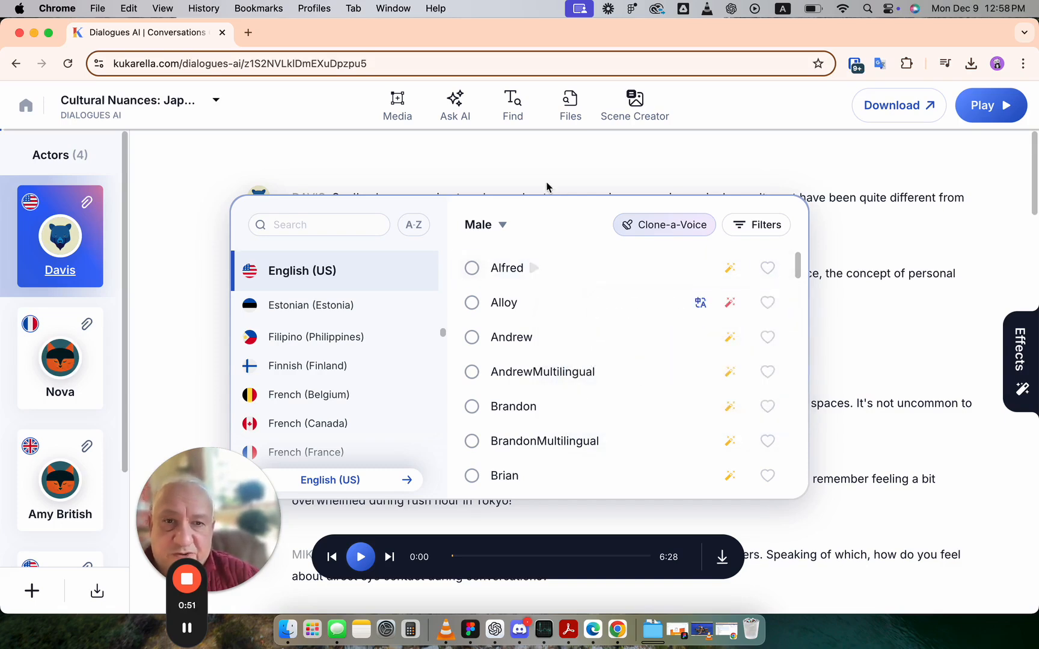
scroll(638, 329, "down", 6)
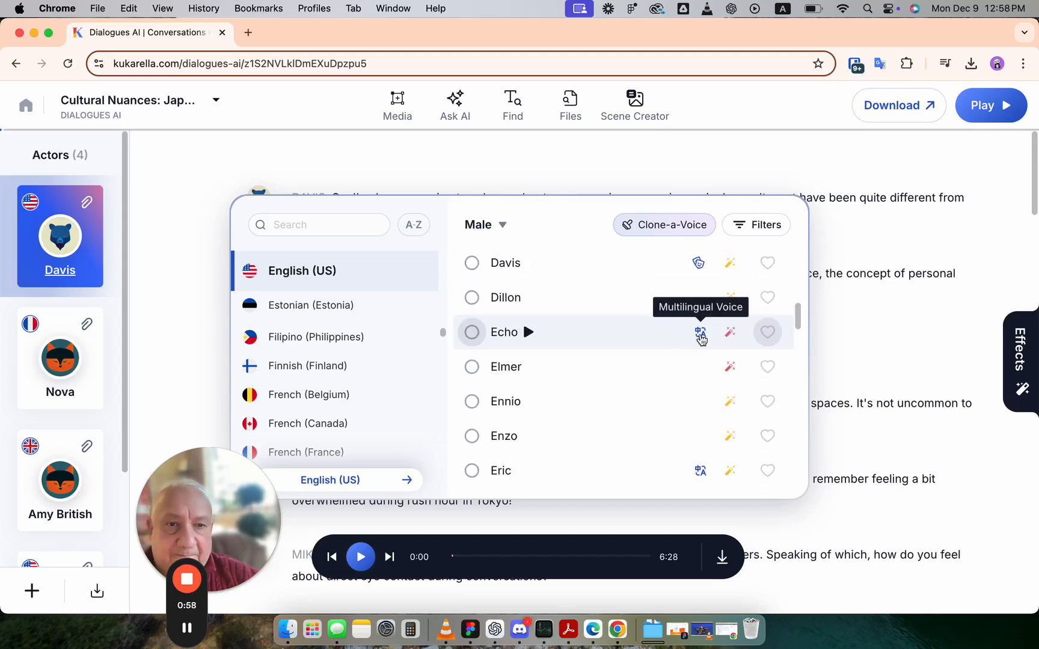
left_click(731, 330)
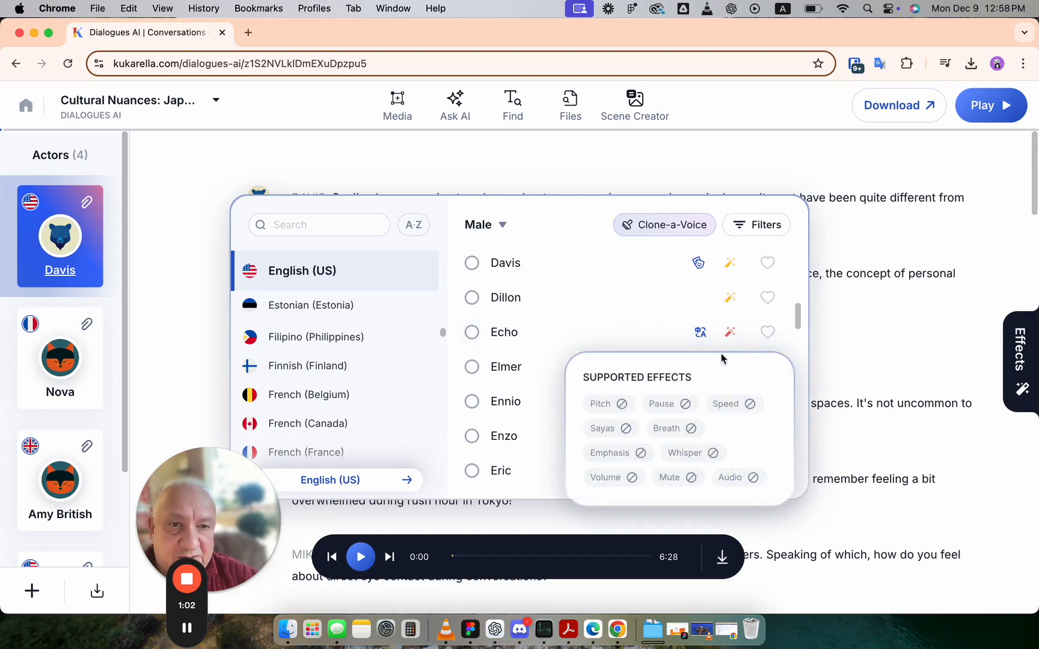
left_click(654, 313)
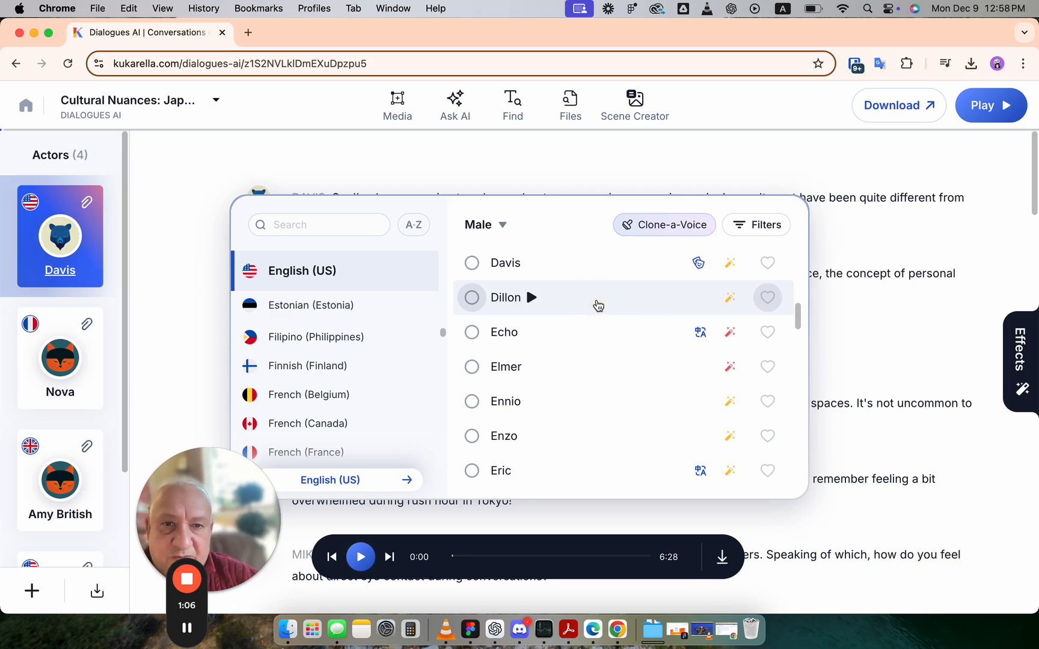
scroll(661, 304, "up", 5)
scroll(697, 343, "up", 2)
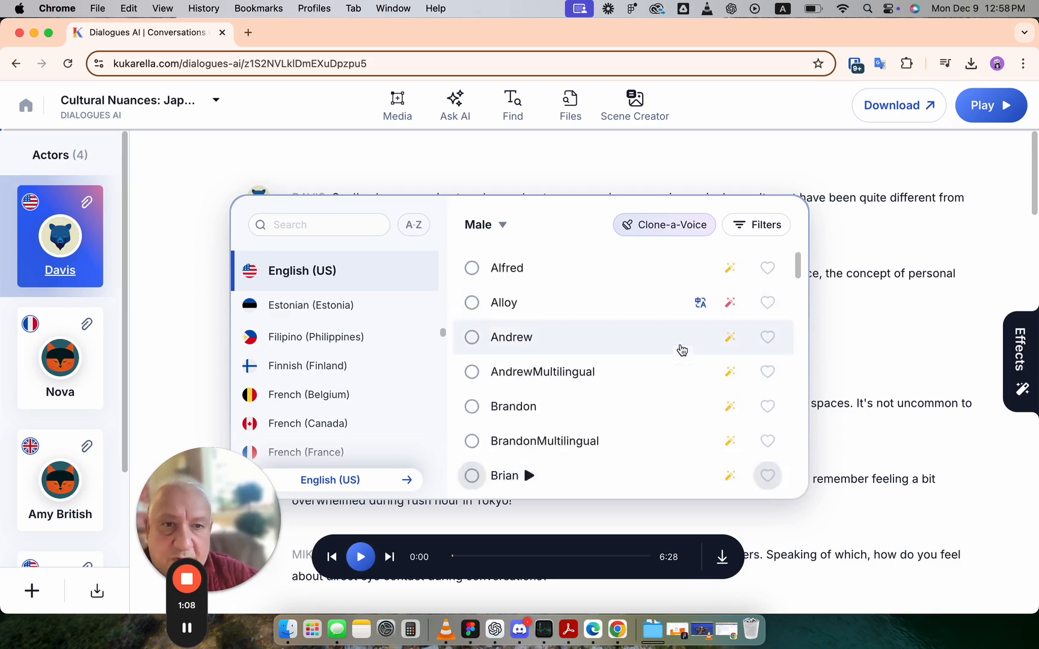
Filter the voice list to show only Cloned Voices and inspect their supported effects
left_click(756, 224)
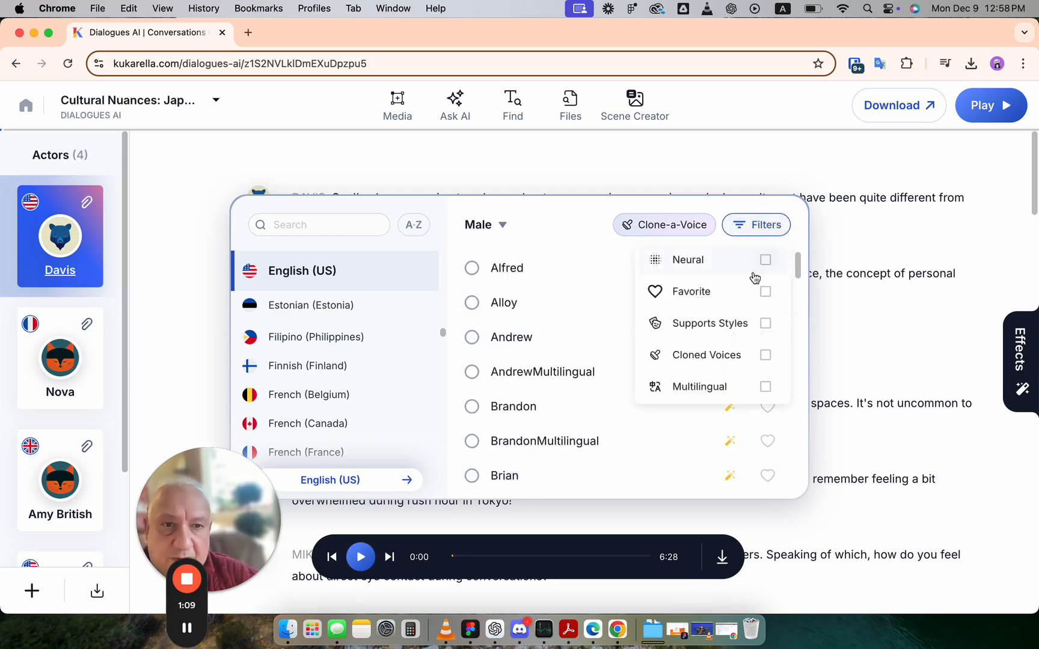
left_click(775, 357)
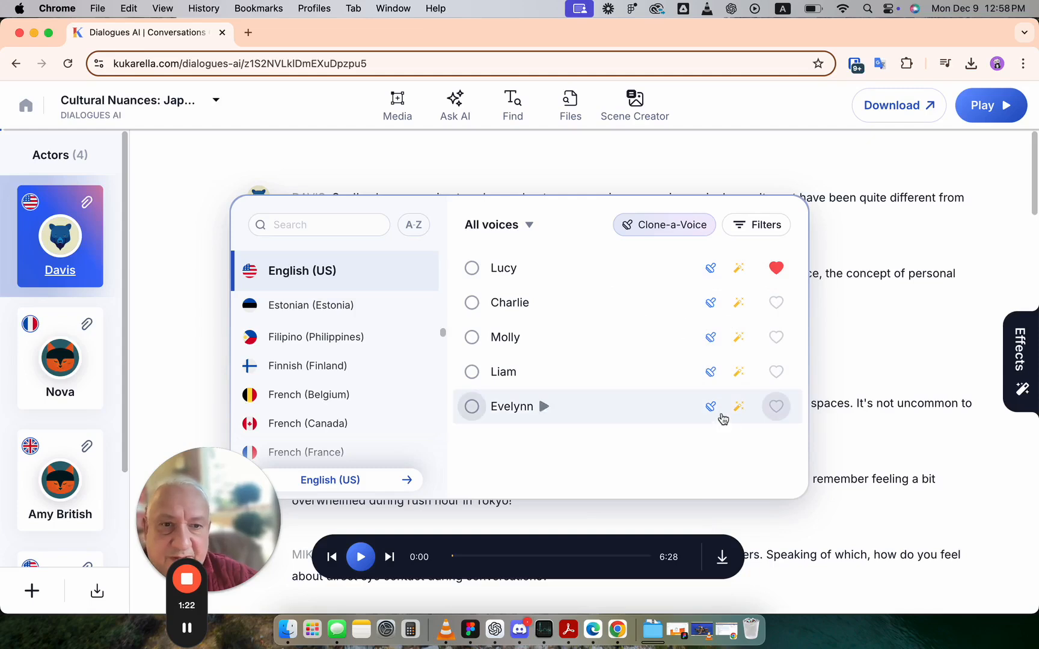
mouse_move(739, 409)
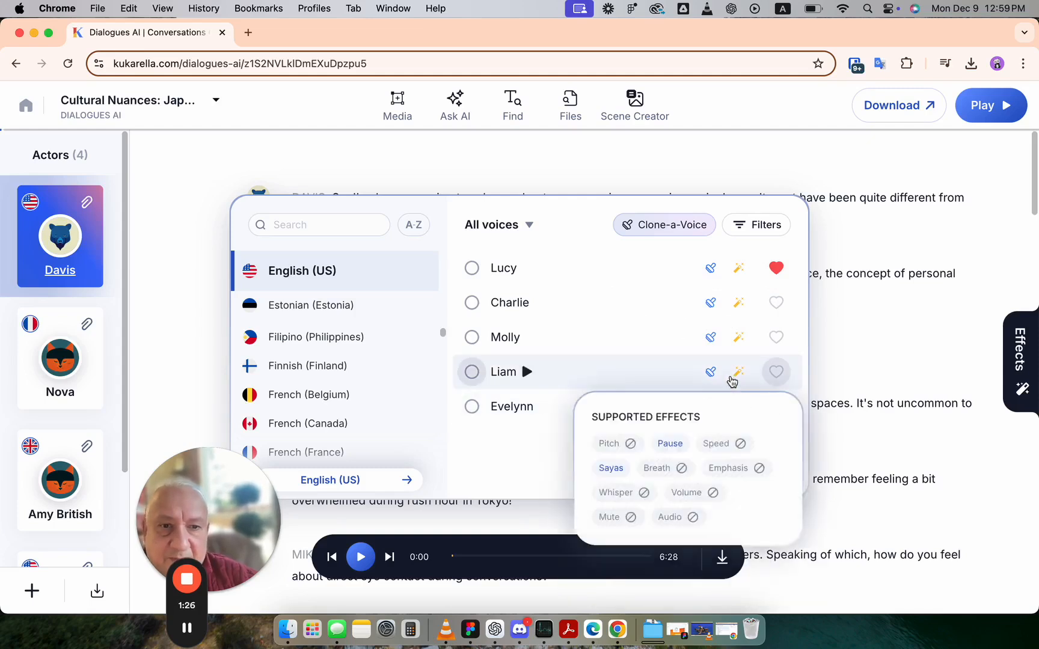
Switch the voice filter from Cloned Voices to Multilingual and inspect the voices' supported effects
left_click(752, 227)
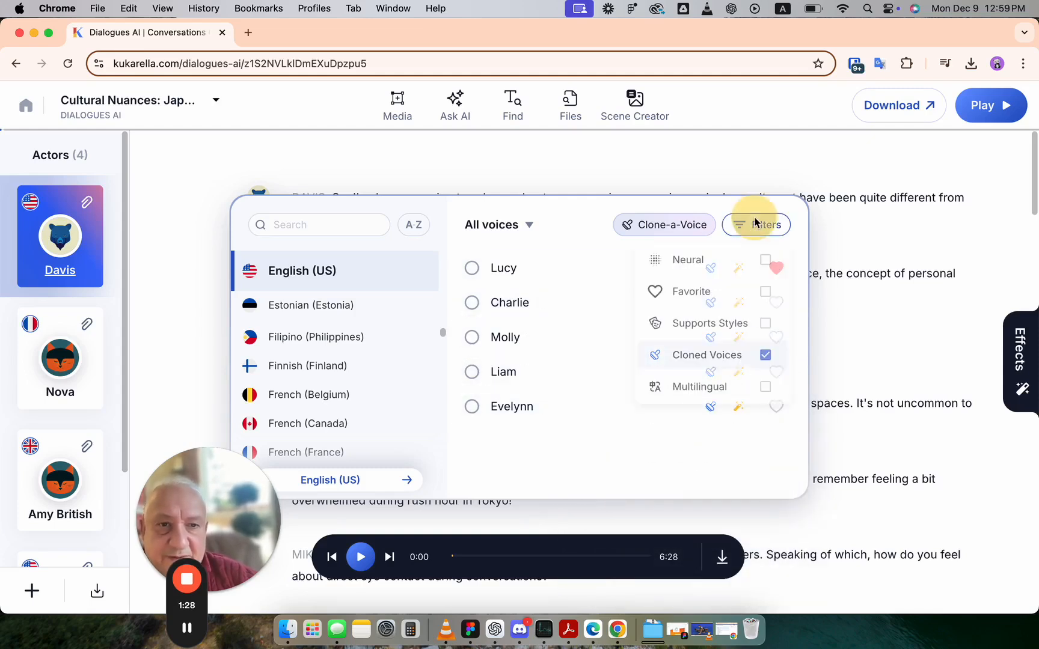
left_click(765, 355)
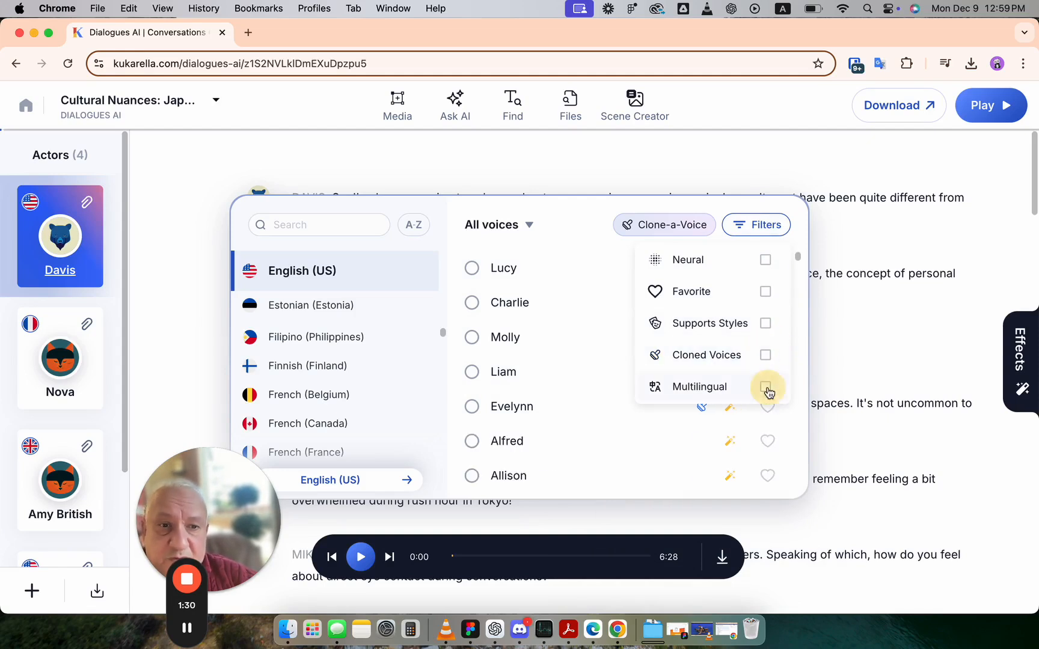
left_click(765, 386)
mouse_move(730, 443)
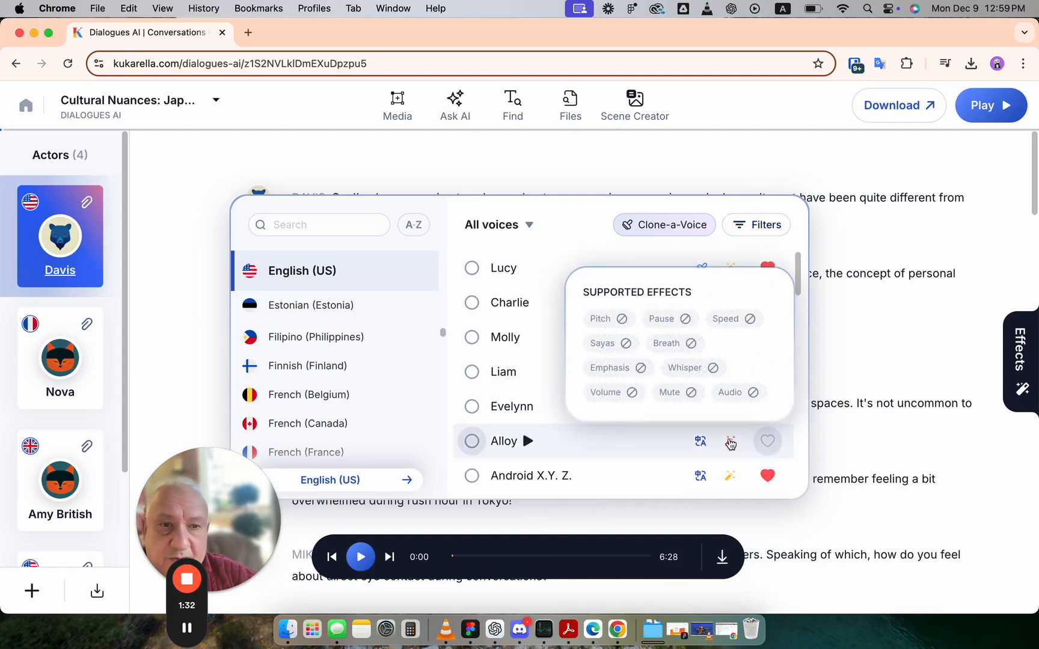
mouse_move(731, 484)
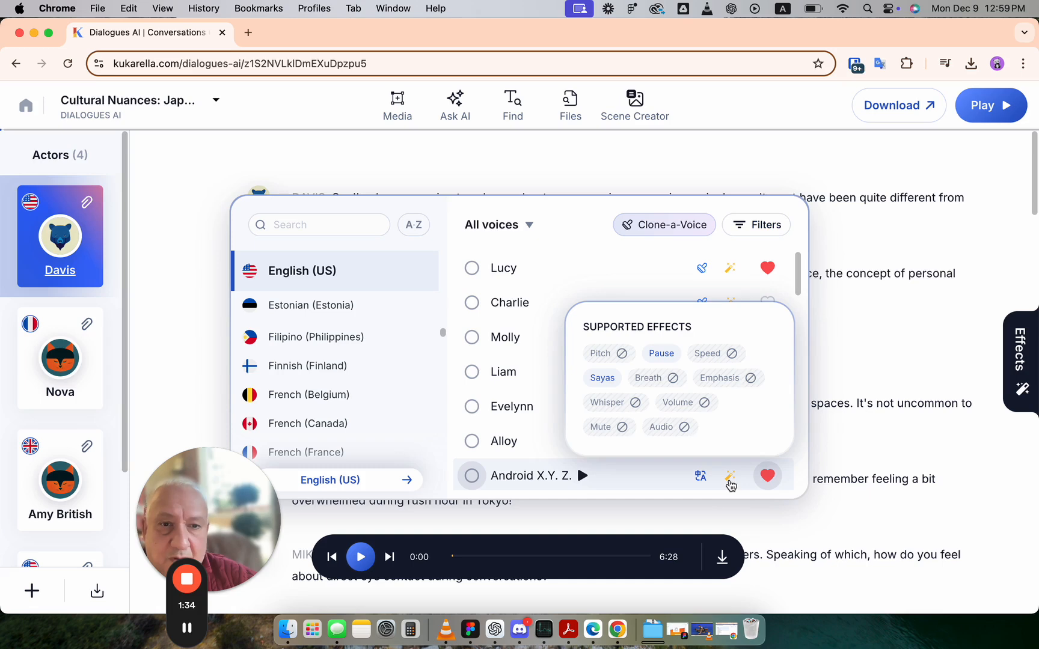
mouse_move(729, 271)
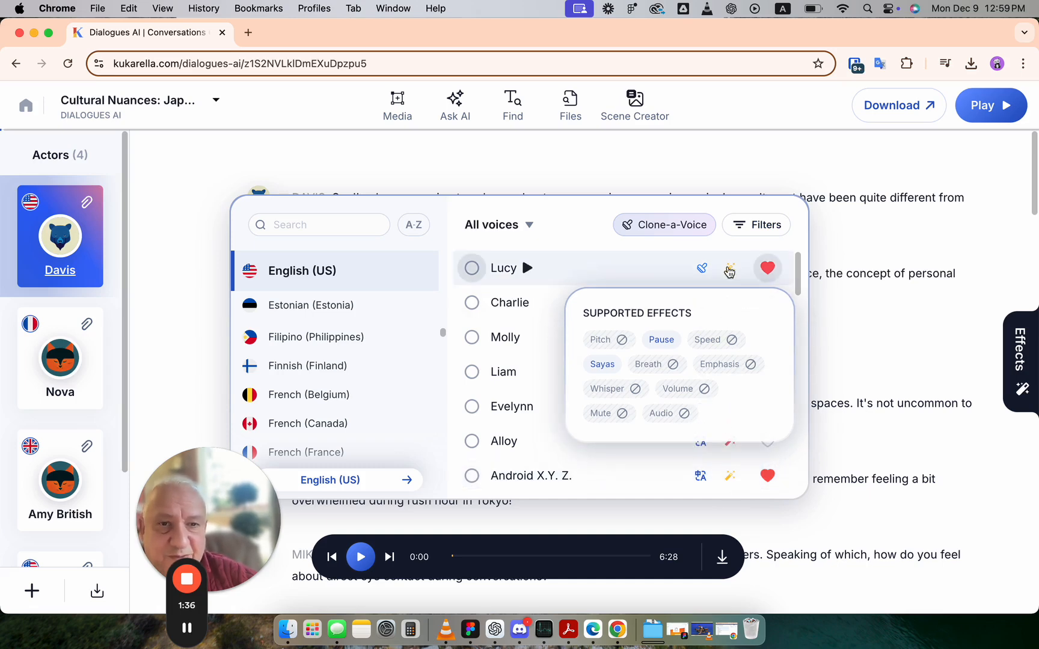
Clear the Multilingual filter and close the voice picker and Davis's actor card without changes
left_click(758, 225)
left_click(765, 386)
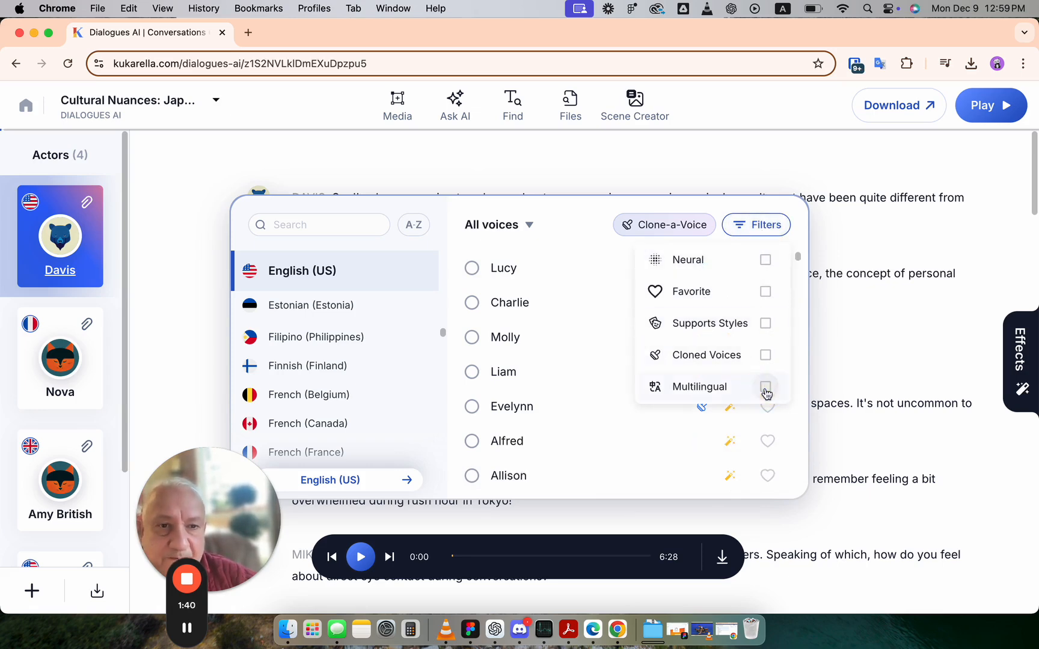
left_click(554, 214)
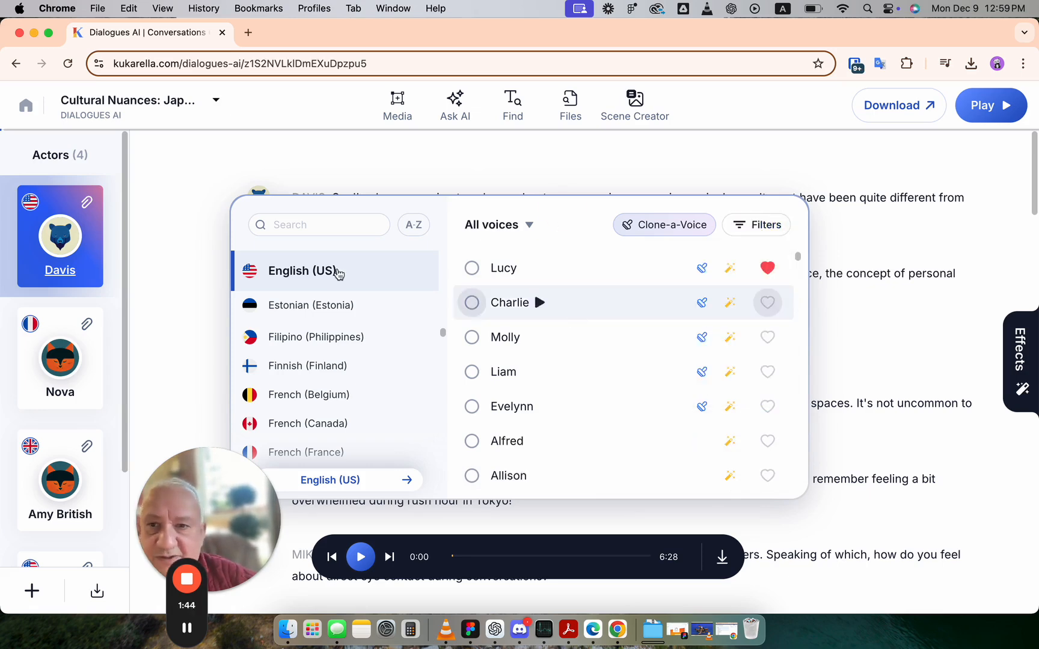
left_click(204, 227)
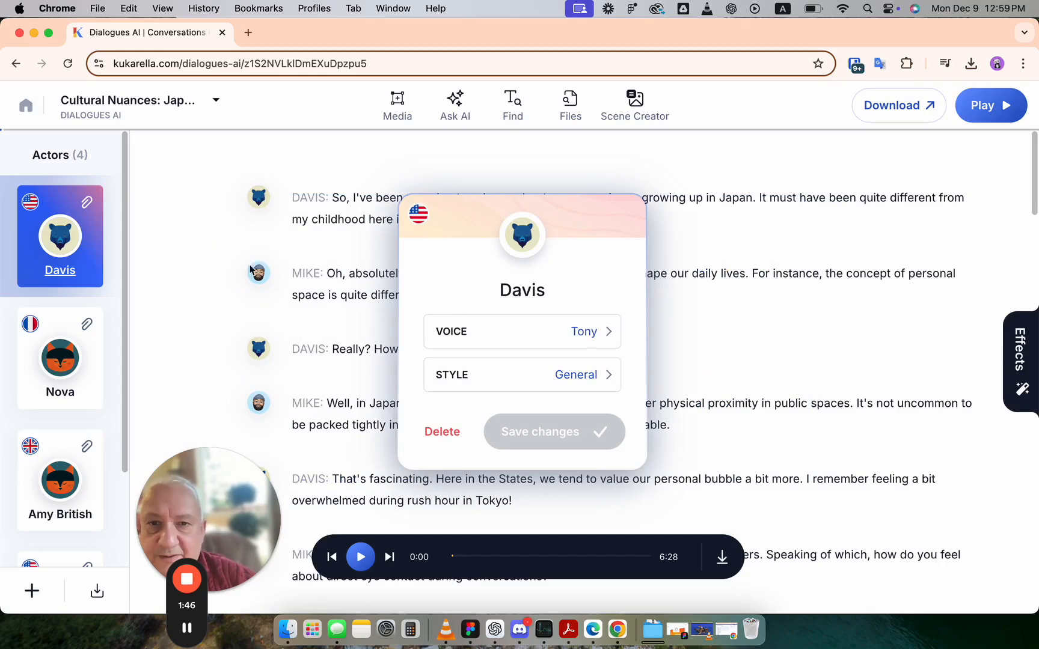
left_click(219, 261)
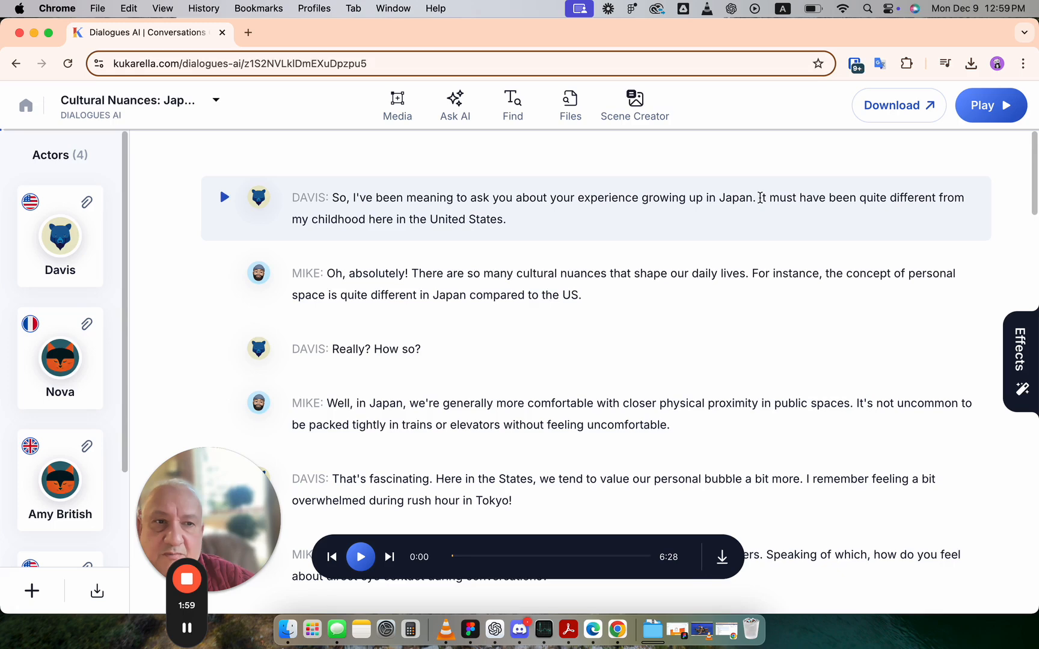
Apply effects to "It must have been quite different" in Davis's first line: pitch +4%, speed 1.4X, volume about +2.2 dB
left_click(760, 198)
left_click_drag(759, 196, 939, 199)
left_click(762, 200)
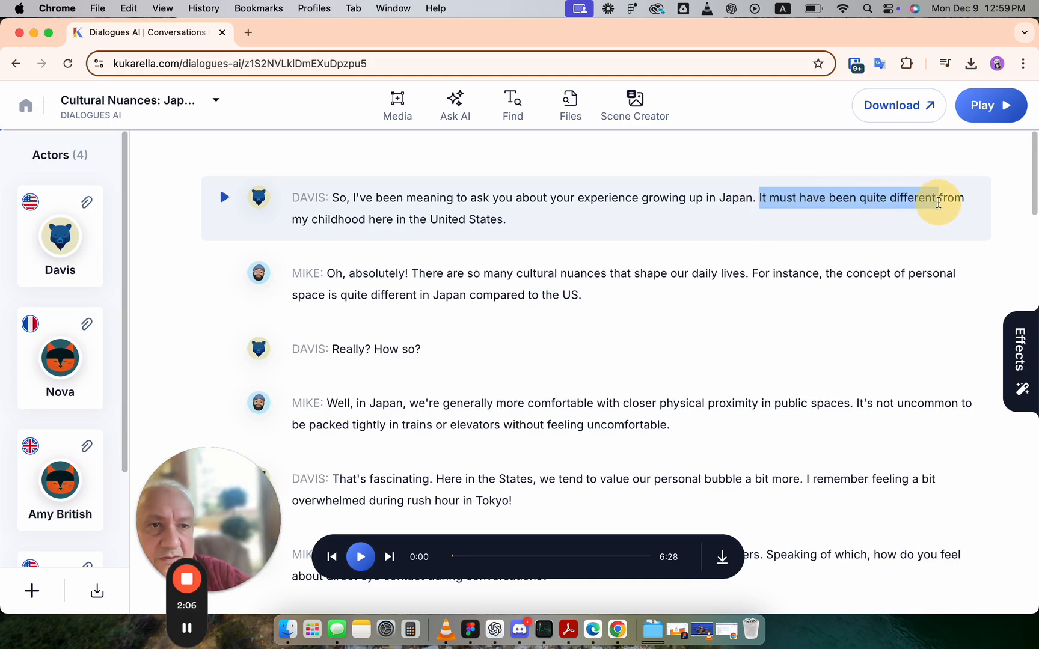
left_click(1030, 340)
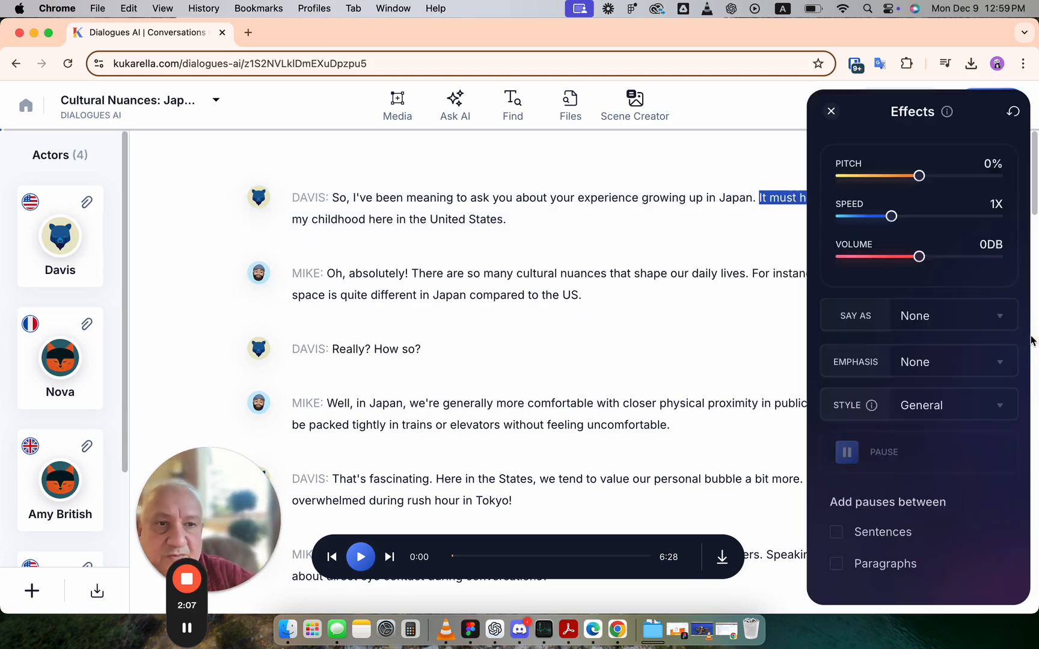
left_click(892, 218)
left_click_drag(894, 219, 938, 181)
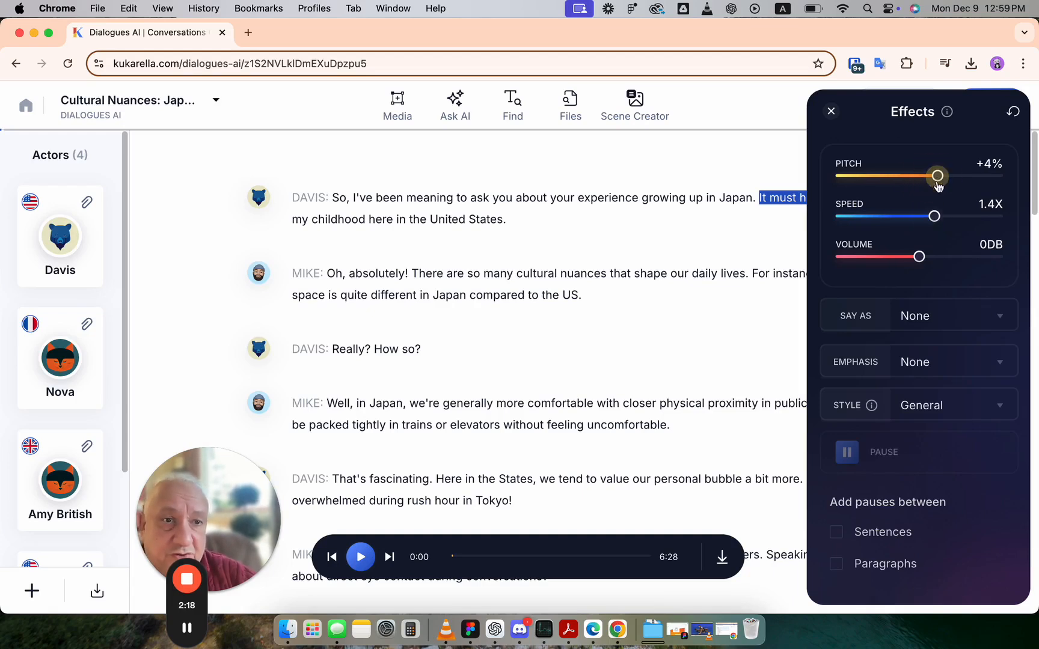
left_click_drag(918, 257, 936, 260)
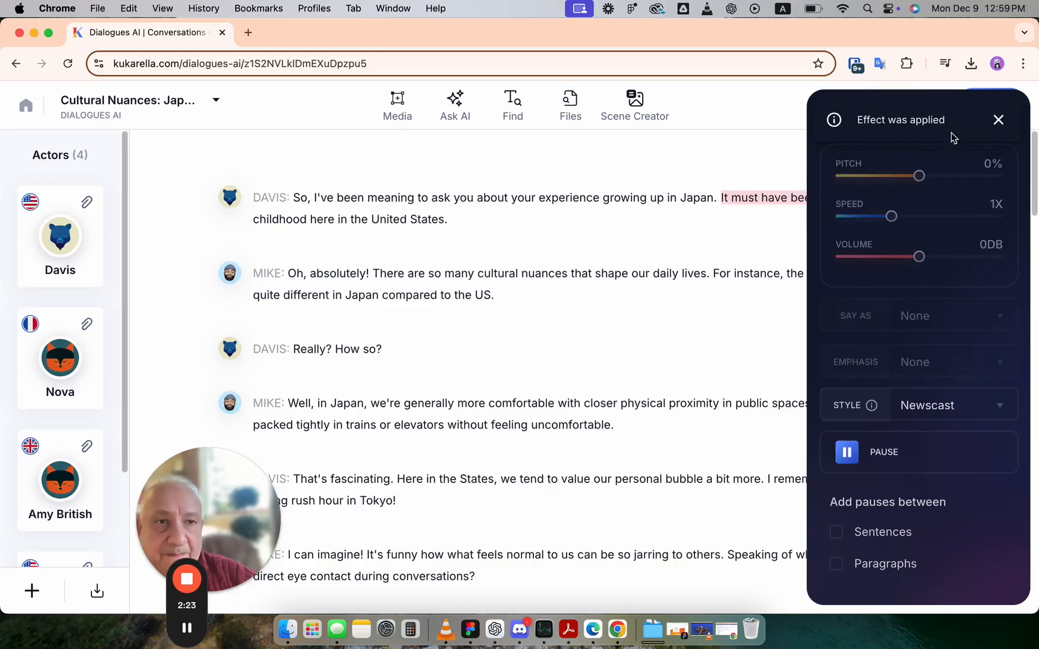
left_click(998, 122)
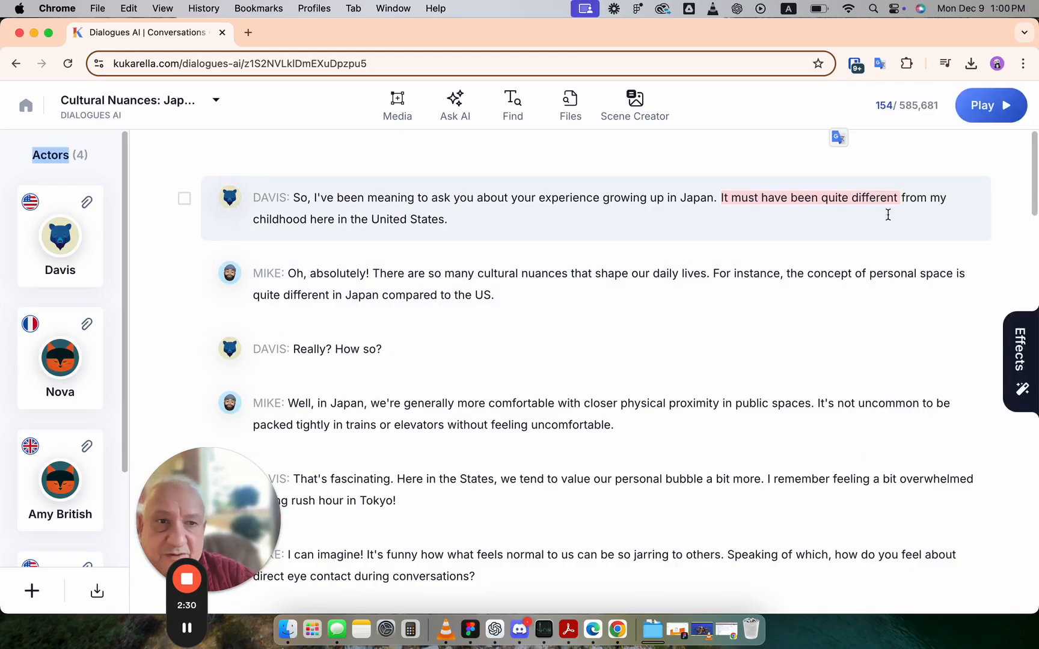
Set the phrase's pitch to 0%, then reset all its effects and close the Effects panel
left_click(855, 207)
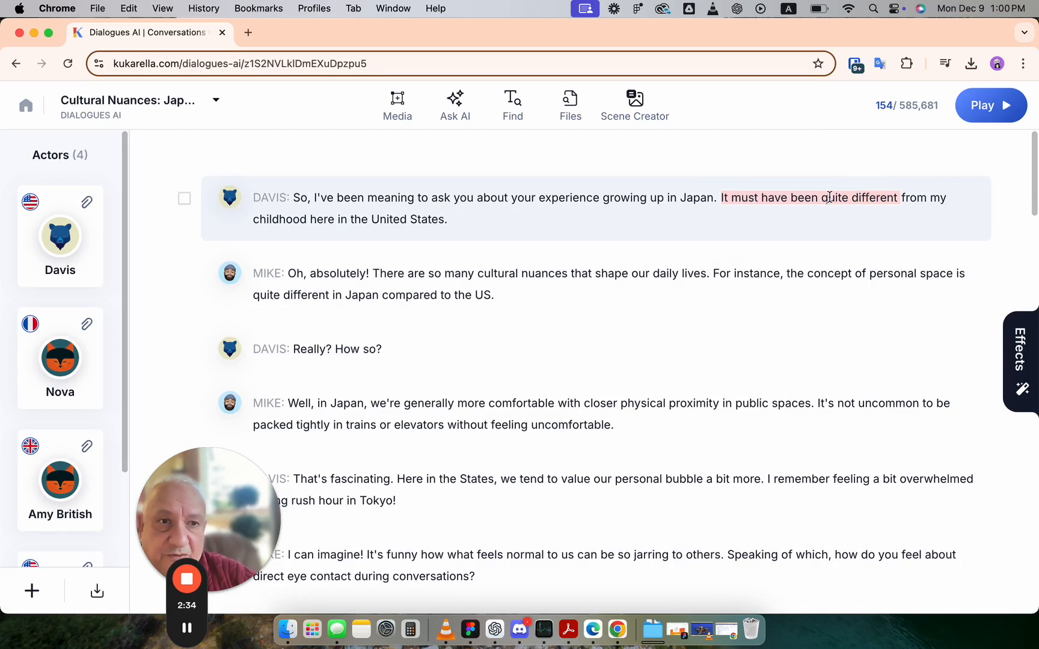
left_click(1018, 348)
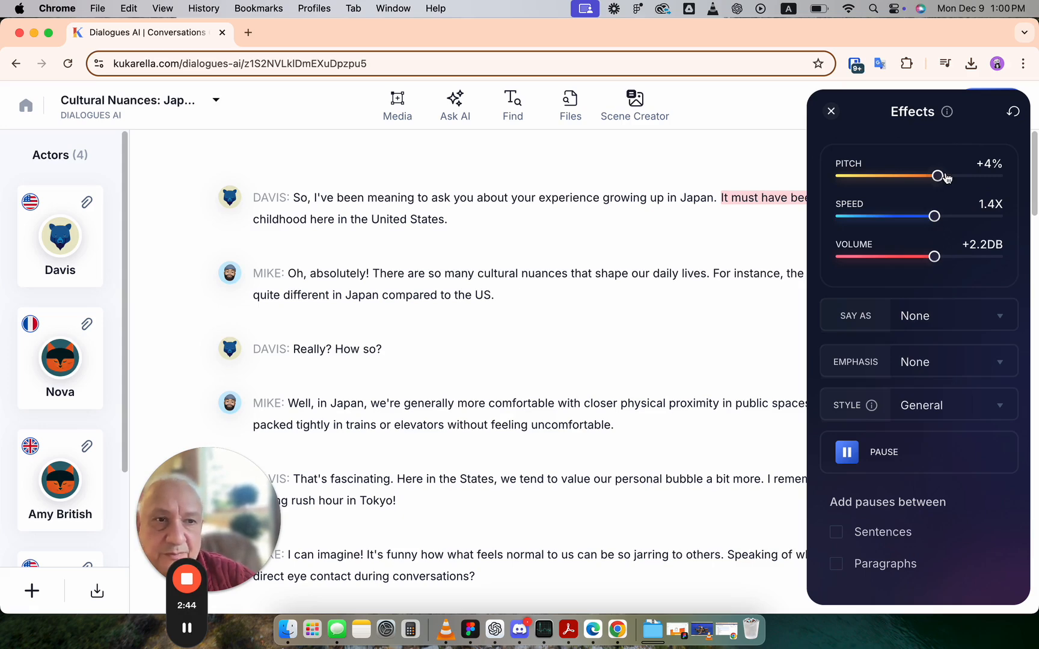
mouse_move(935, 182)
left_mouse_down()
mouse_move(902, 180)
mouse_move(921, 185)
left_mouse_up()
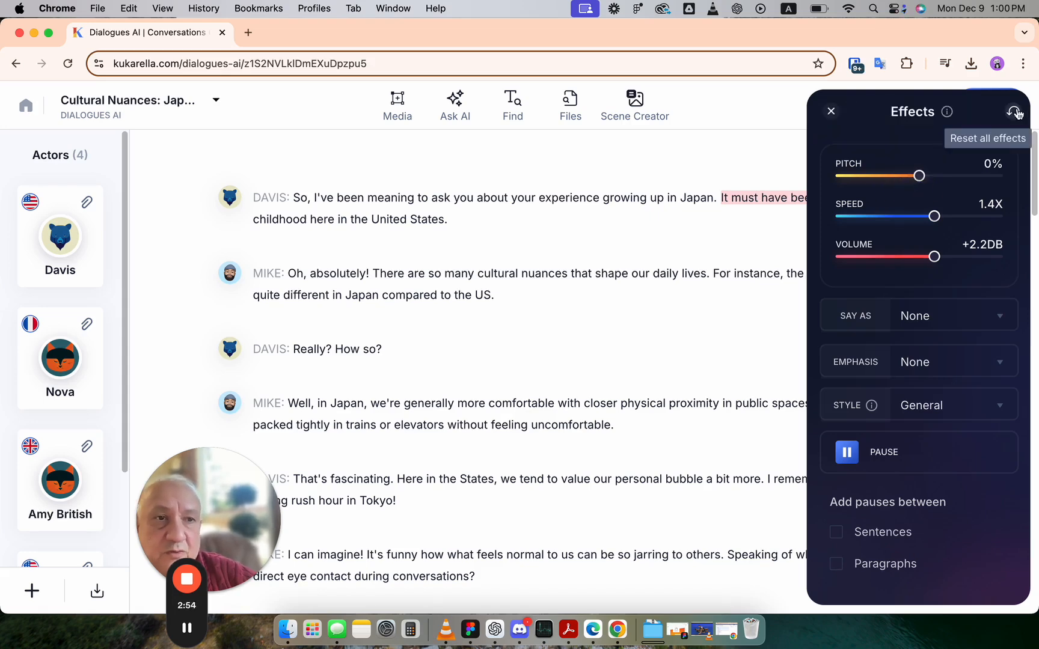
left_click(1014, 112)
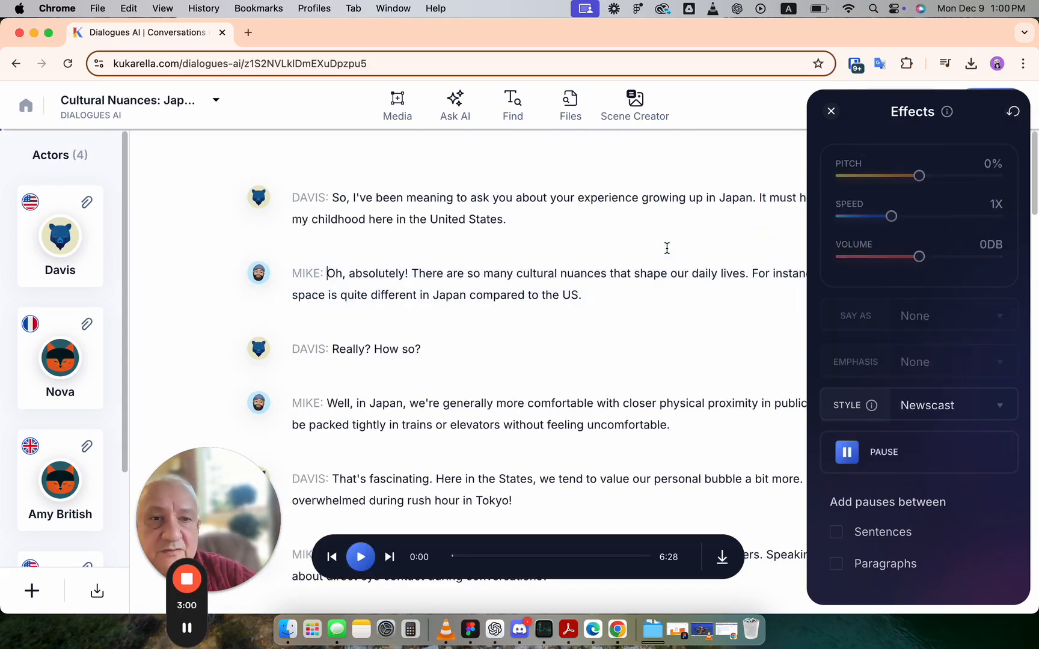
left_click(831, 112)
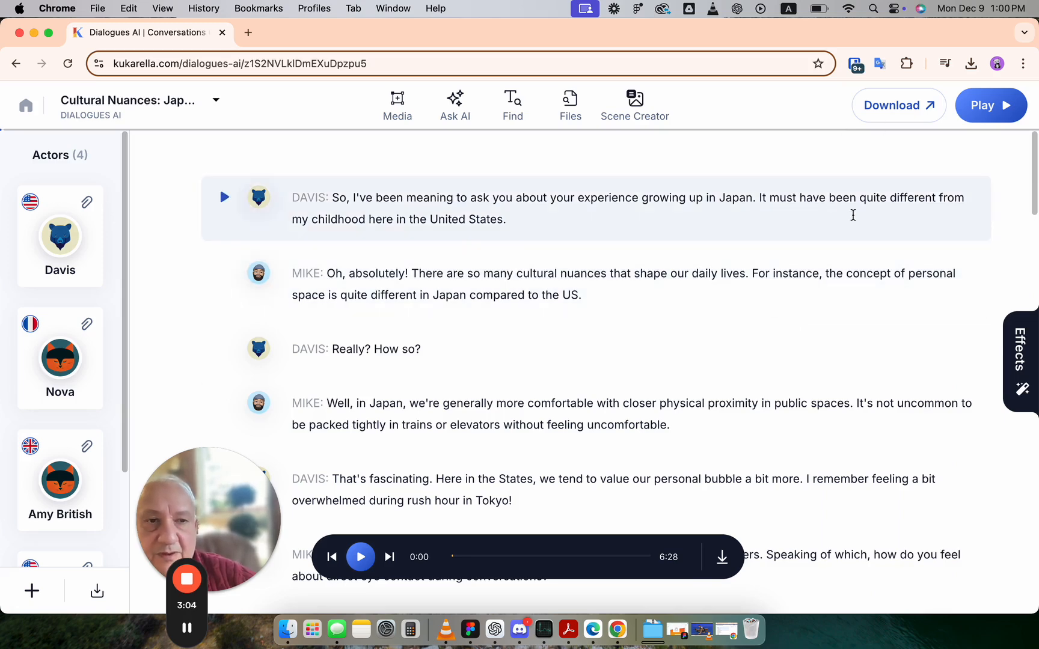
Open the Effects panel and scroll through its pause and audio effect options
left_click(1014, 340)
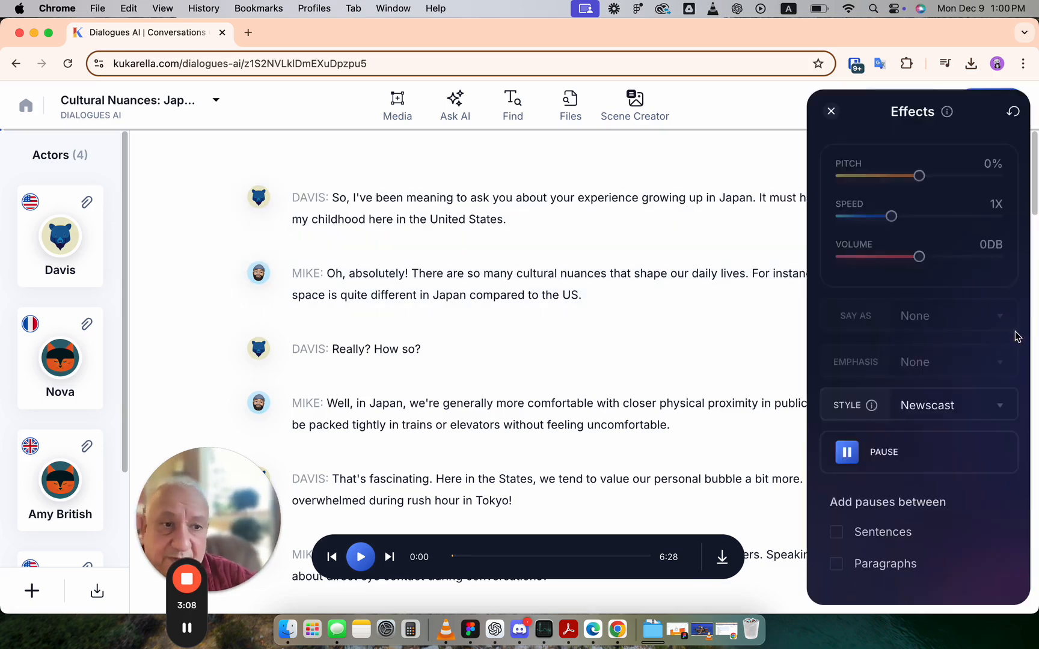
scroll(914, 466, "down", 3)
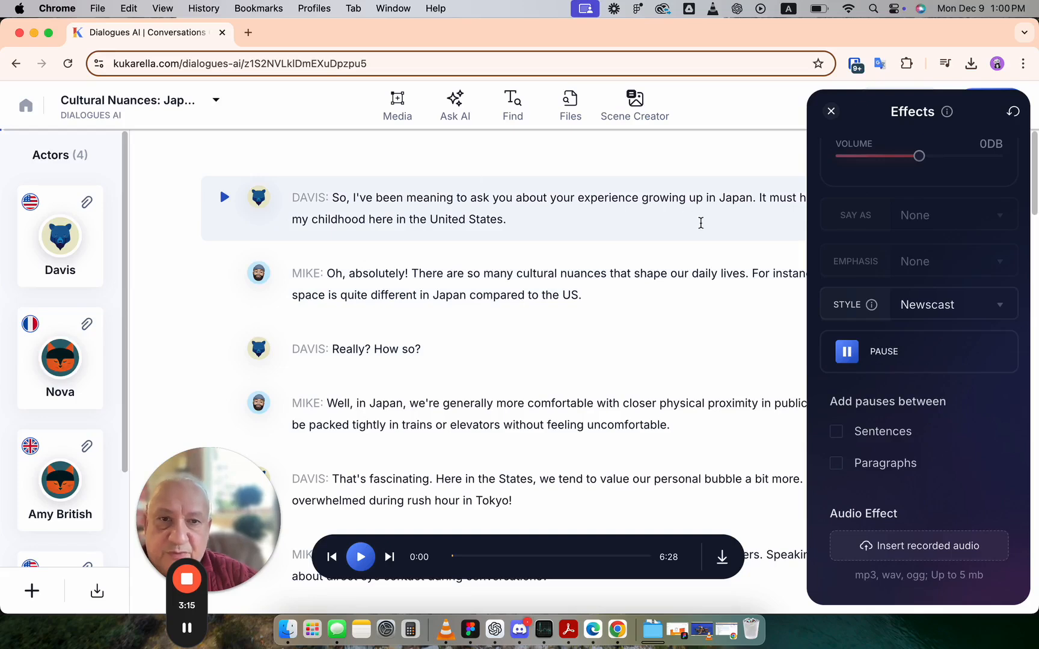
left_click(755, 199)
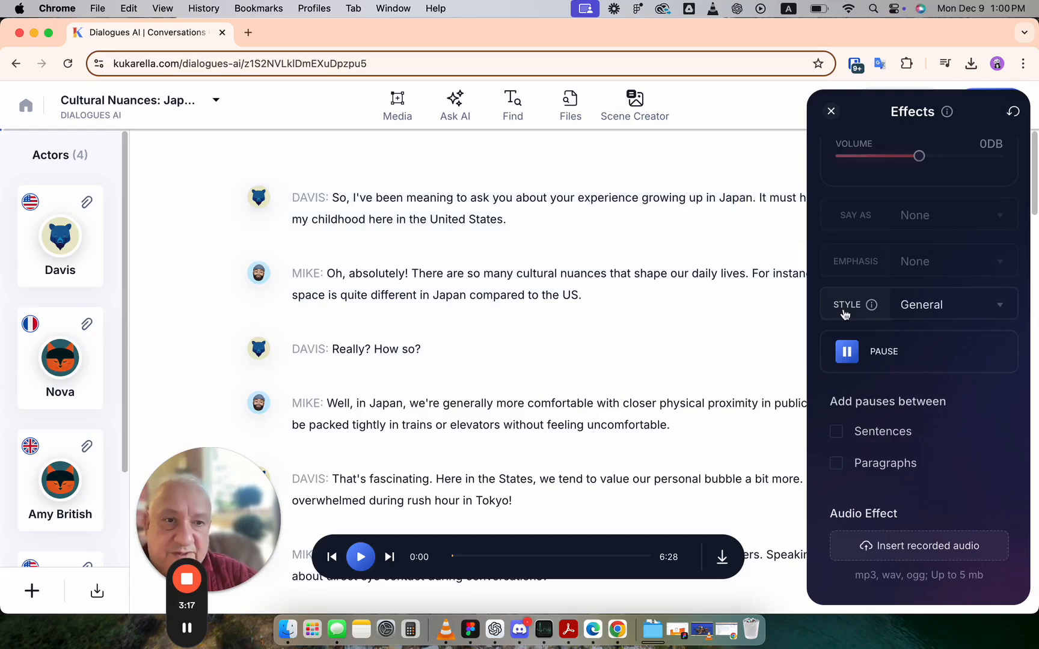
Insert a 1.6 sec pause after "Japan." in Davis's first line and close the Effects panel
left_click(845, 355)
left_click_drag(904, 380, 968, 380)
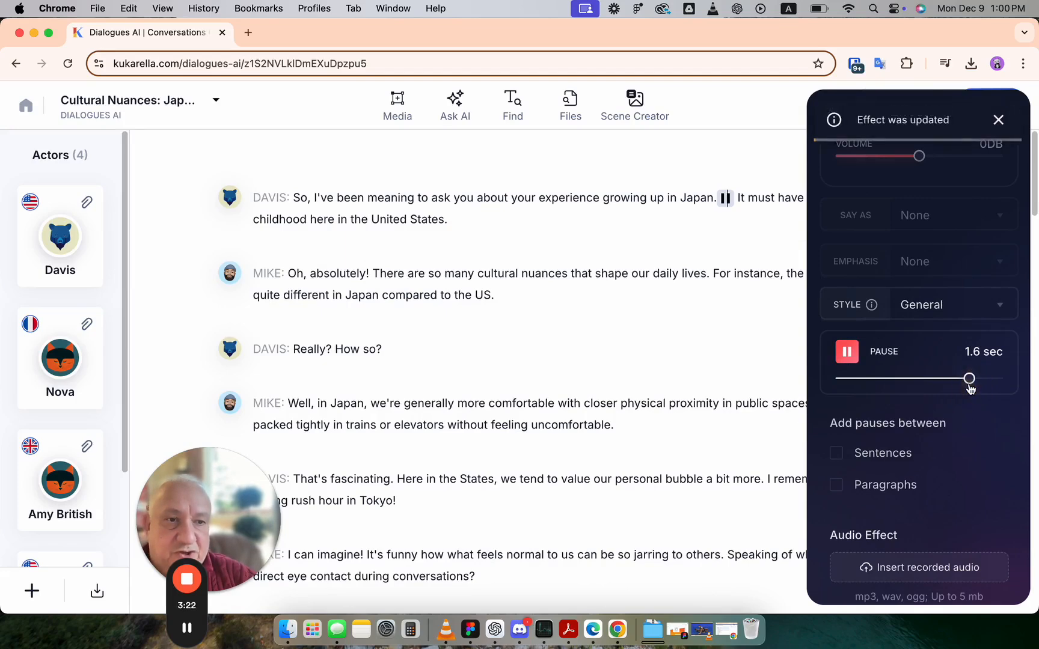
left_click(999, 120)
left_click(1007, 114)
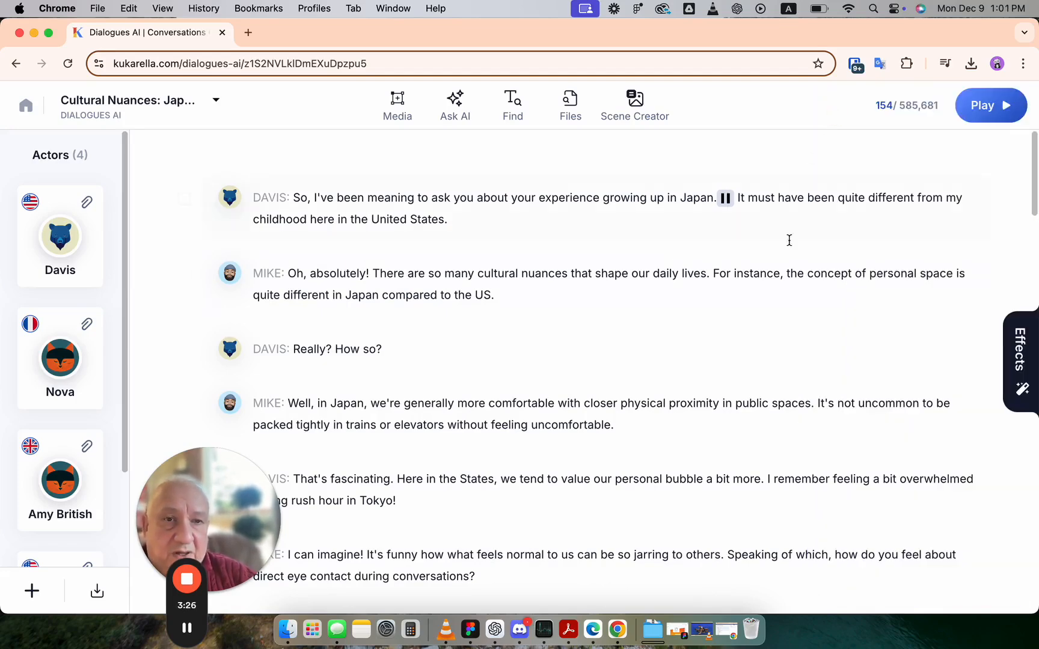
Reopen the Effects panel and add pauses of 1 sec between sentences
scroll(455, 278, "down", 6)
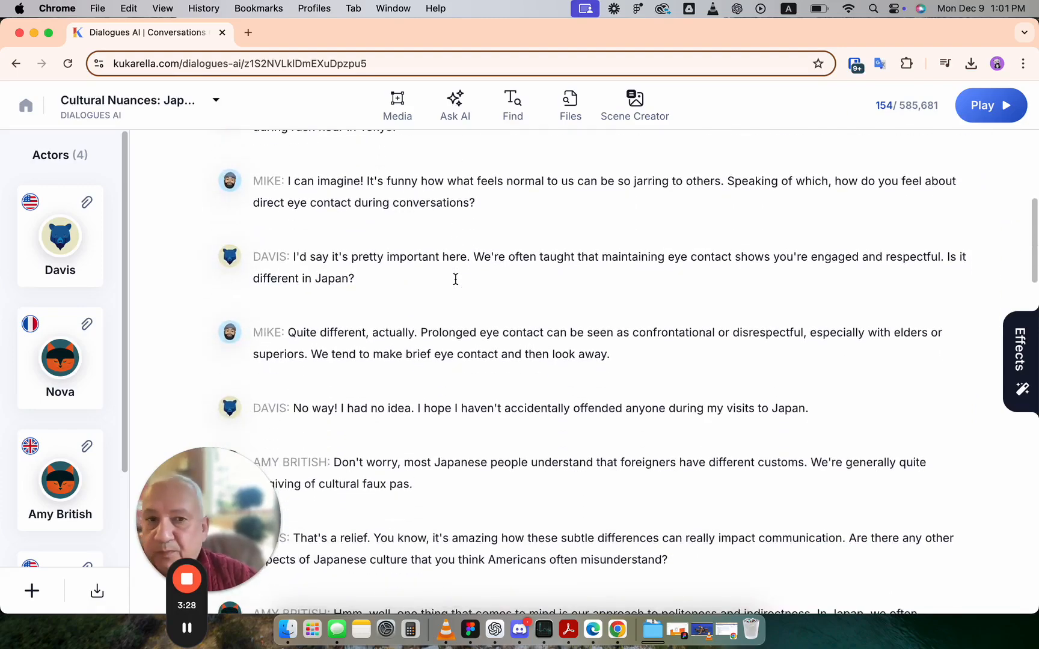
scroll(455, 279, "down", 8)
scroll(455, 278, "up", 14)
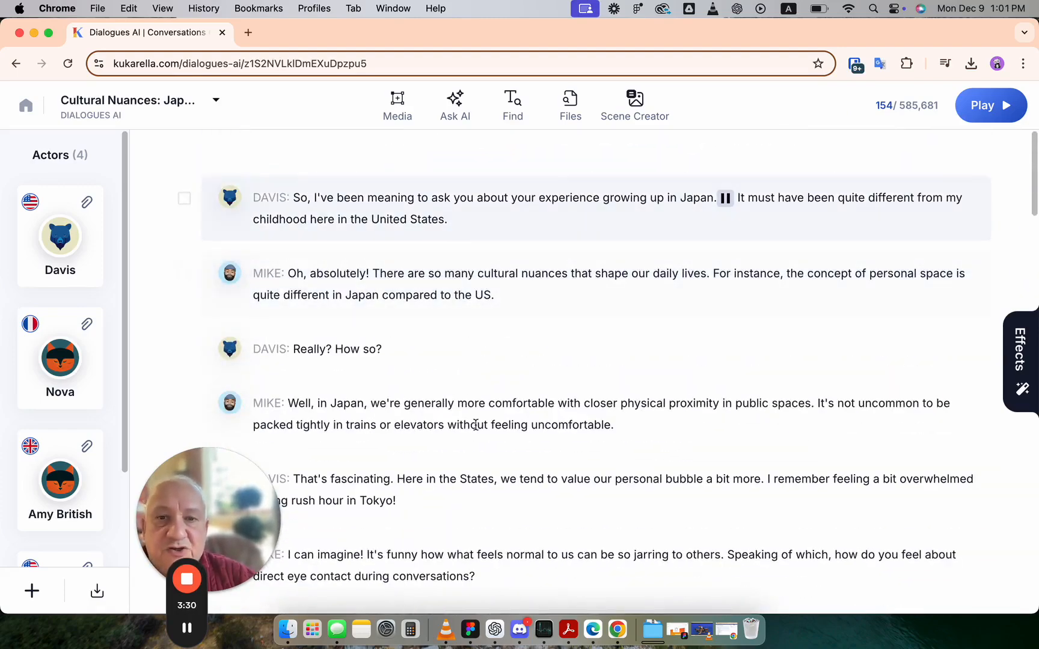
left_click(1022, 342)
scroll(901, 517, "down", 3)
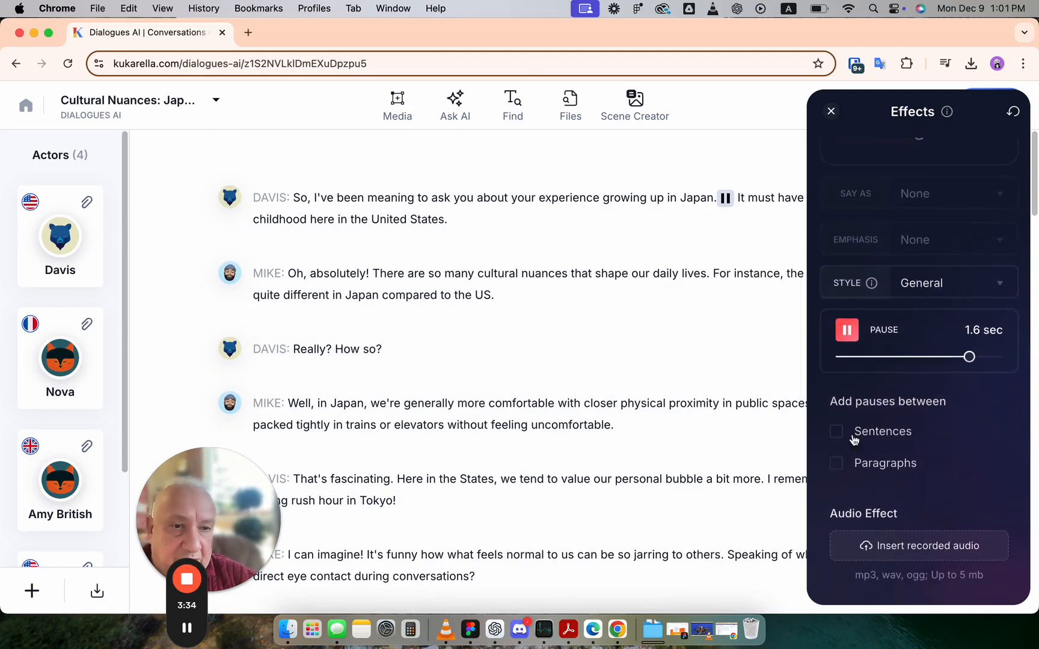
left_click(837, 433)
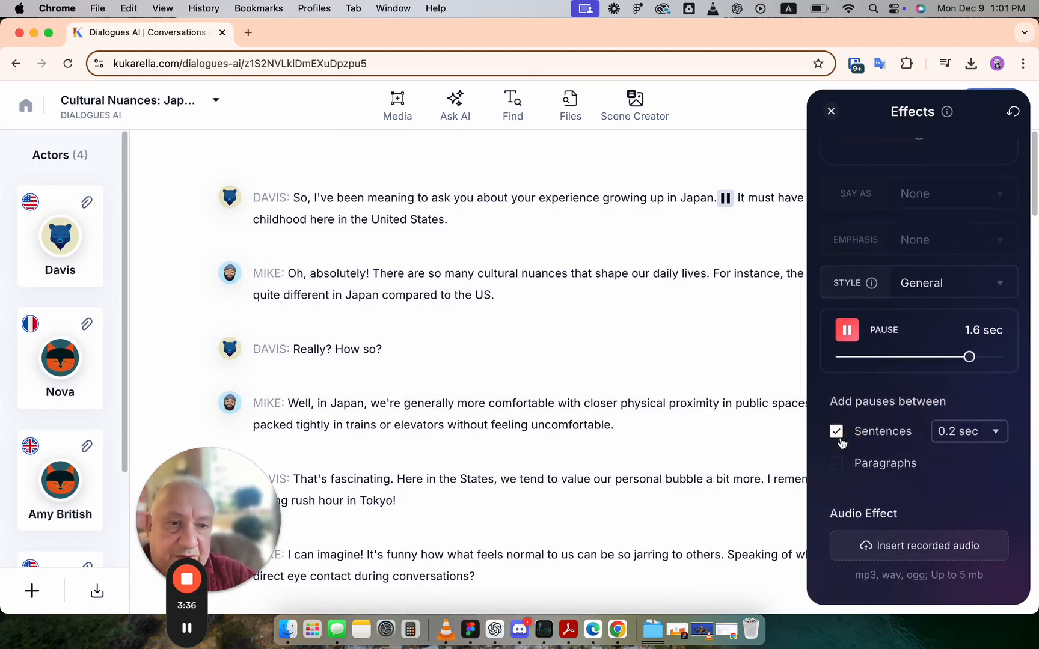
left_click(978, 431)
left_click_drag(867, 394, 896, 389)
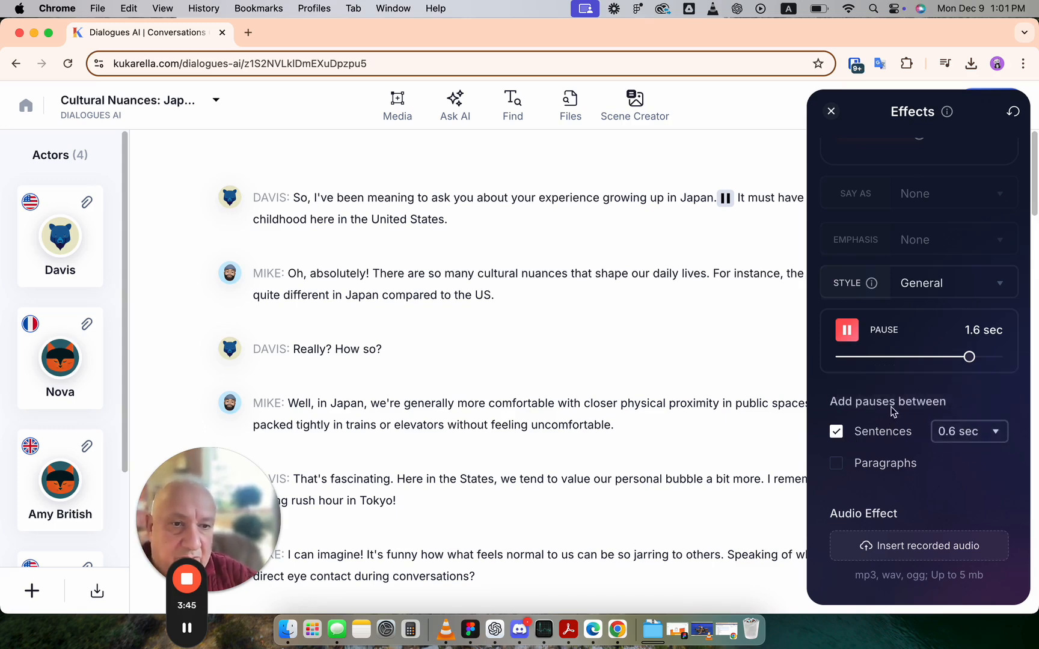
left_click(960, 439)
left_click(931, 391)
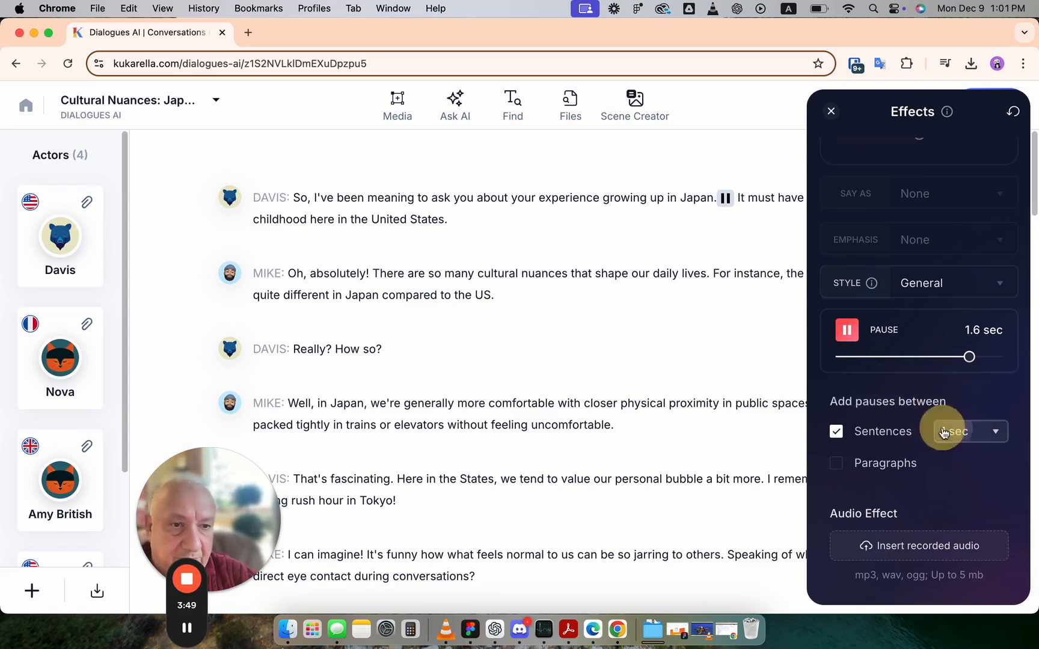
Add pauses between paragraphs and set their length to 1.2 sec
left_click(835, 462)
left_click(970, 464)
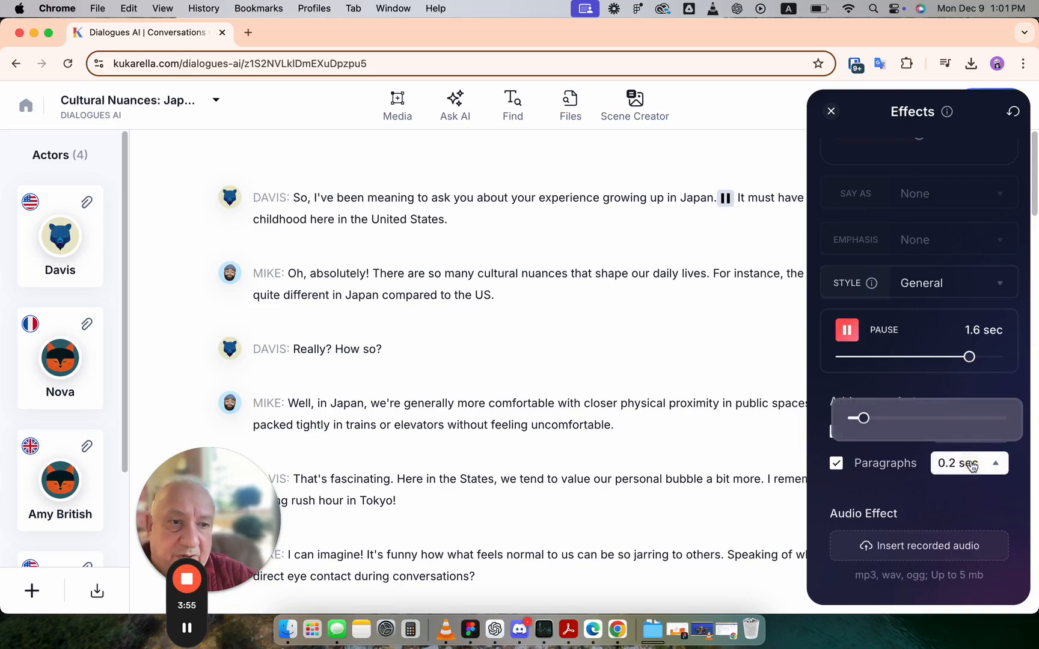
left_click(916, 419)
left_click(983, 467)
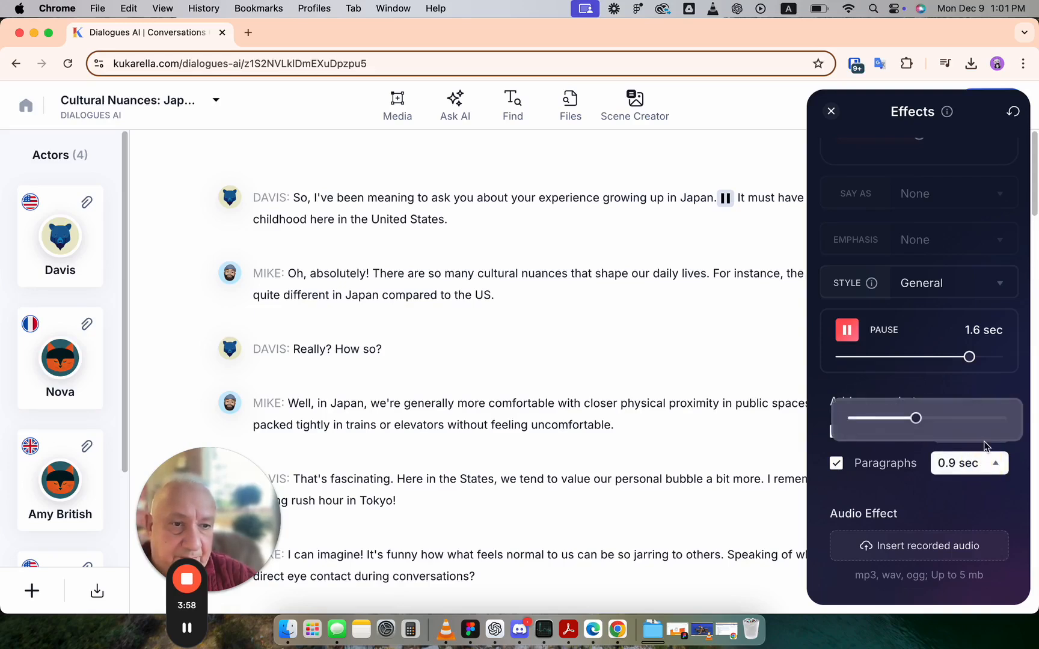
left_click(990, 419)
left_click(989, 462)
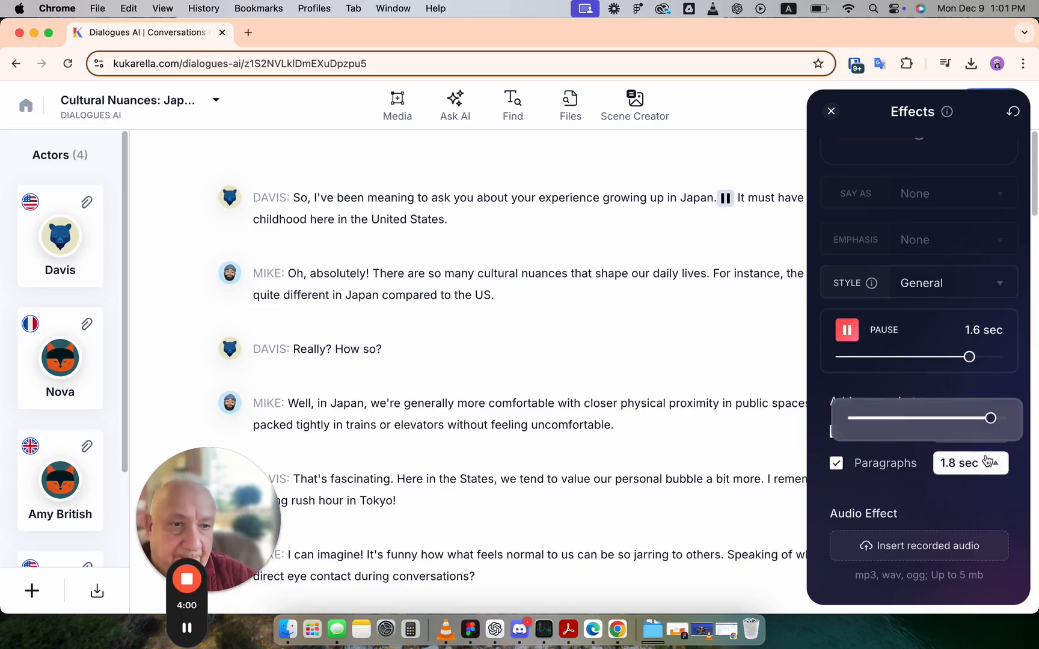
left_click_drag(987, 424, 938, 421)
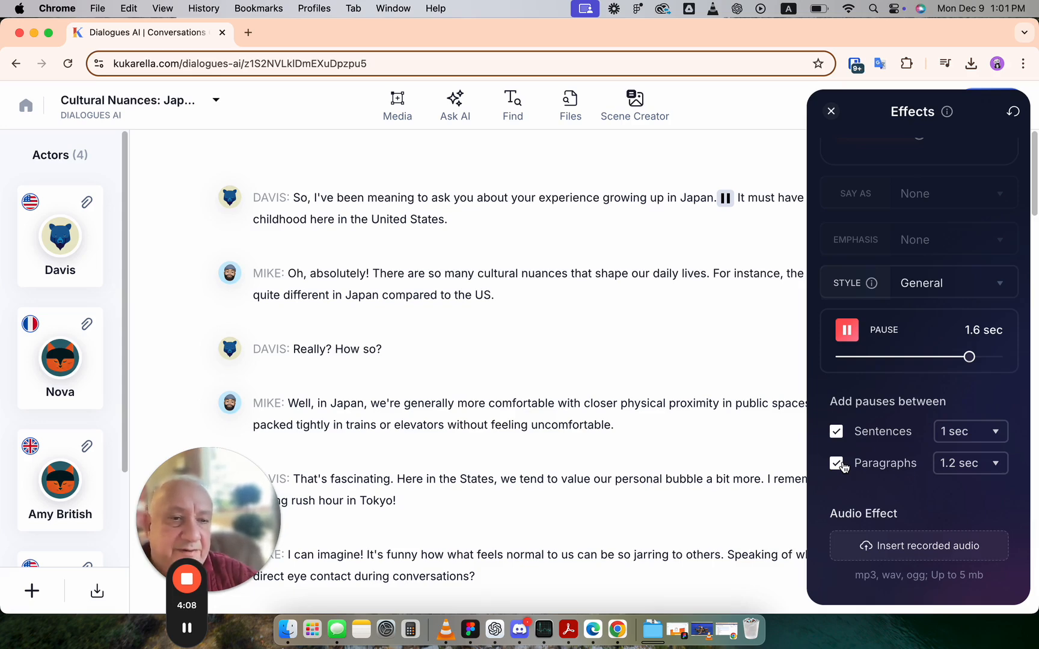
Turn off the sentence and paragraph pauses and reset all effects on the text
left_click(836, 463)
left_click(836, 434)
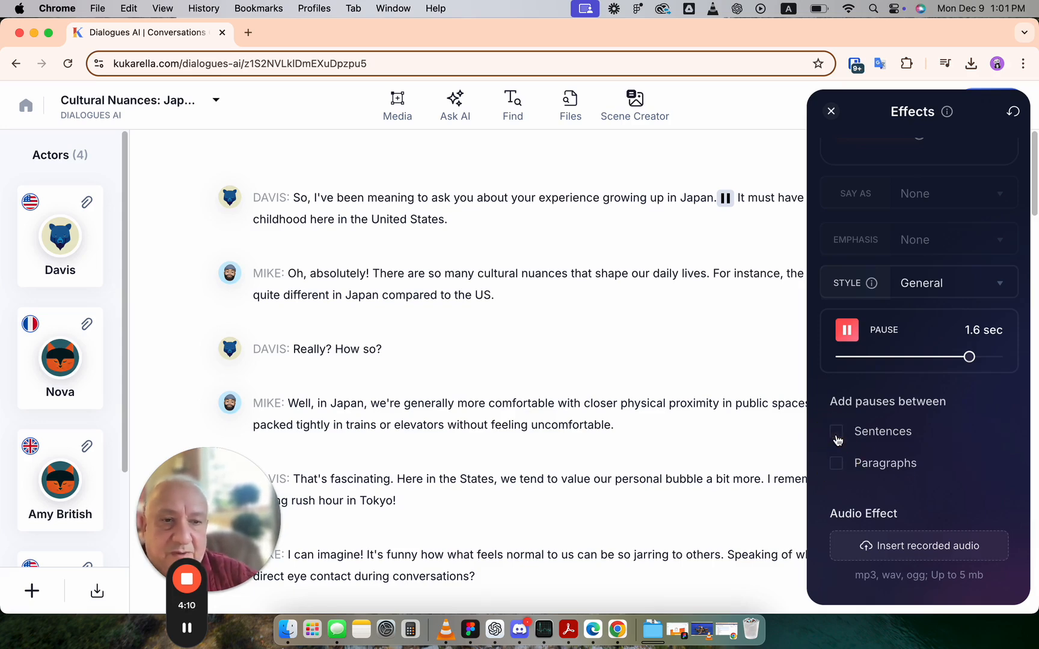
left_click(1013, 111)
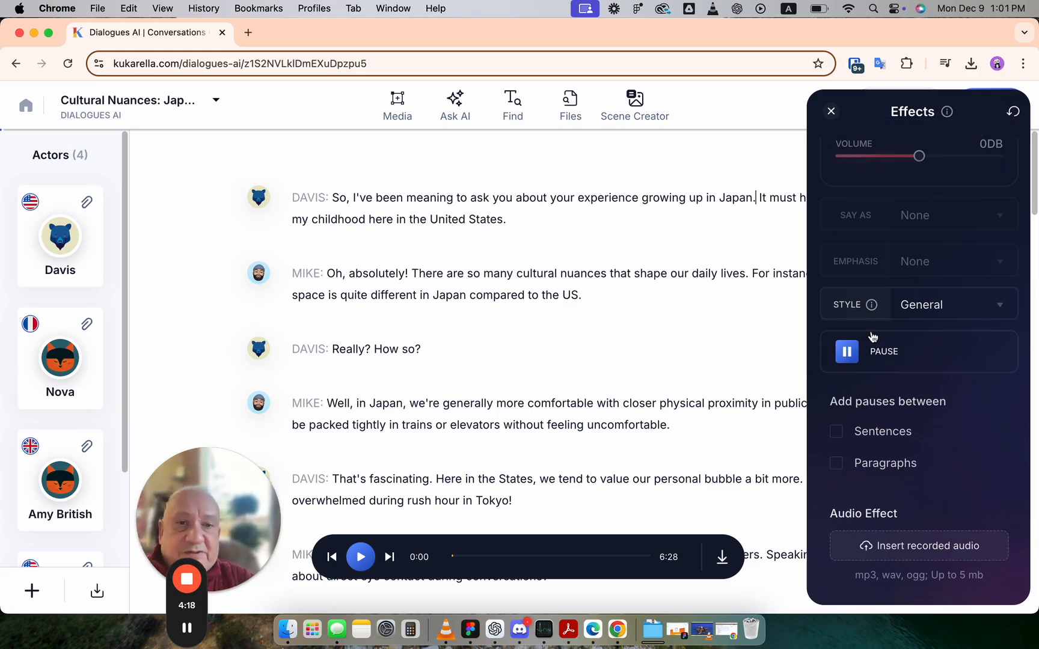
Select "experience" in Davis's first line and browse the Say As, Emphasis and Style options
double_click(621, 198)
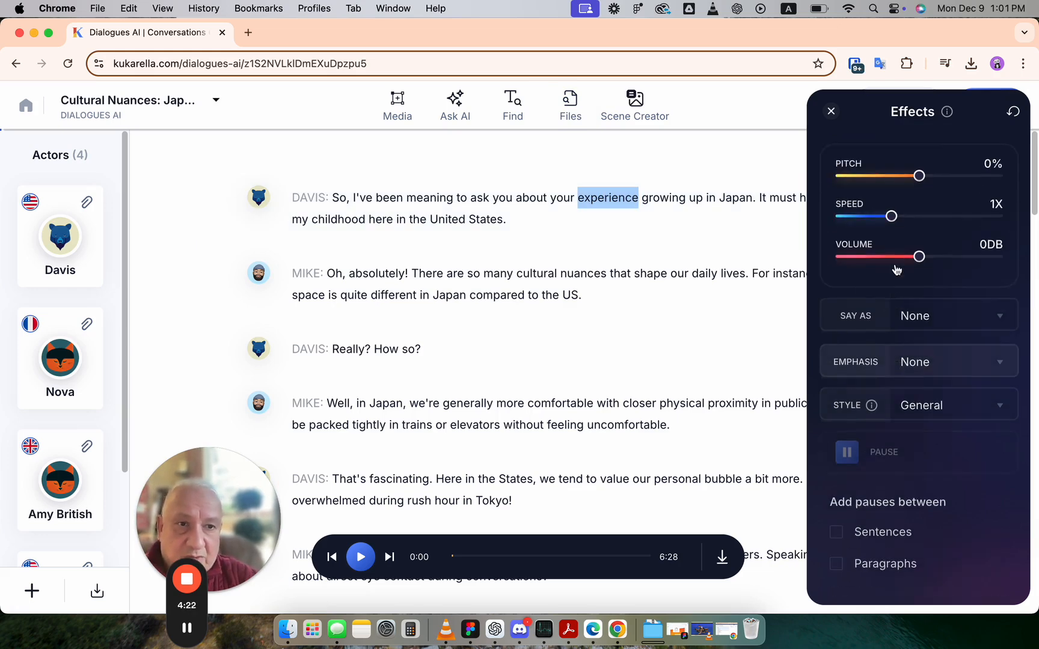
left_click(941, 318)
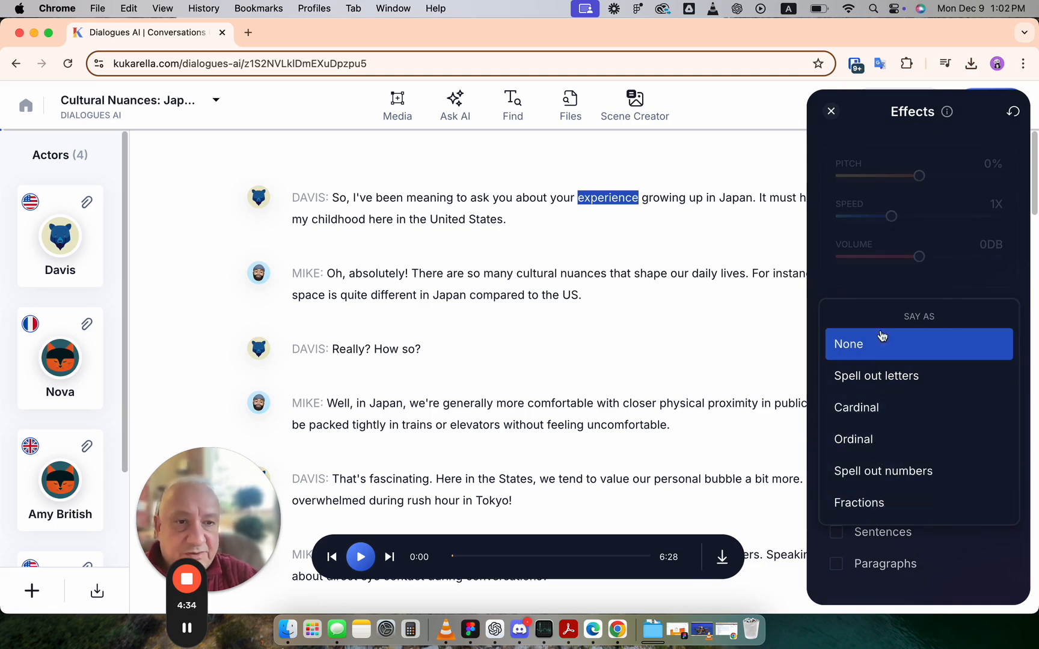
left_click(901, 296)
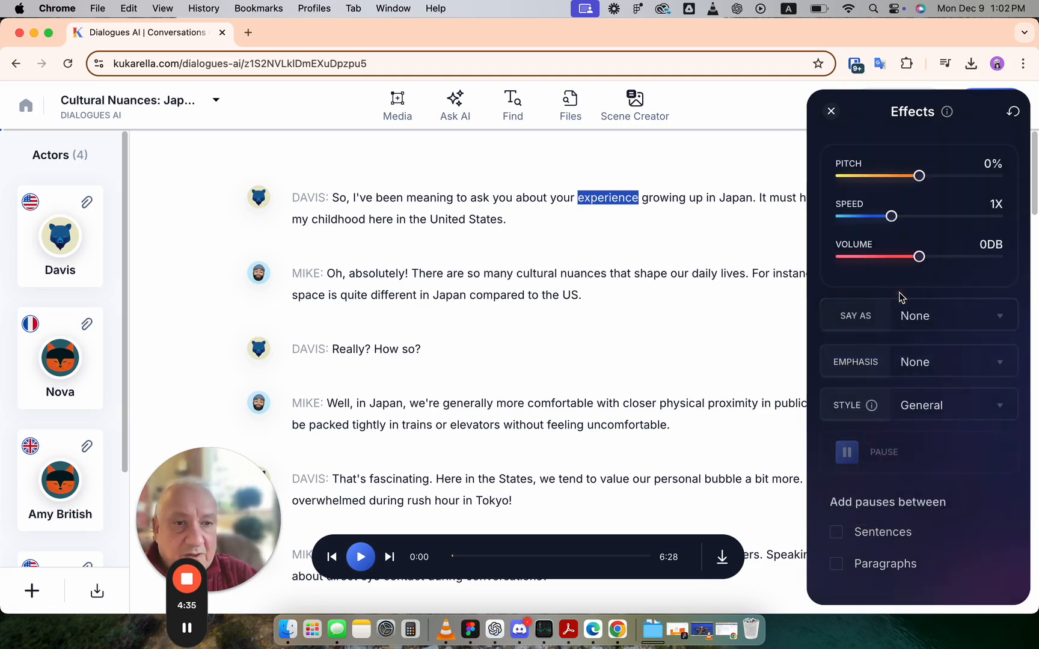
left_click(934, 361)
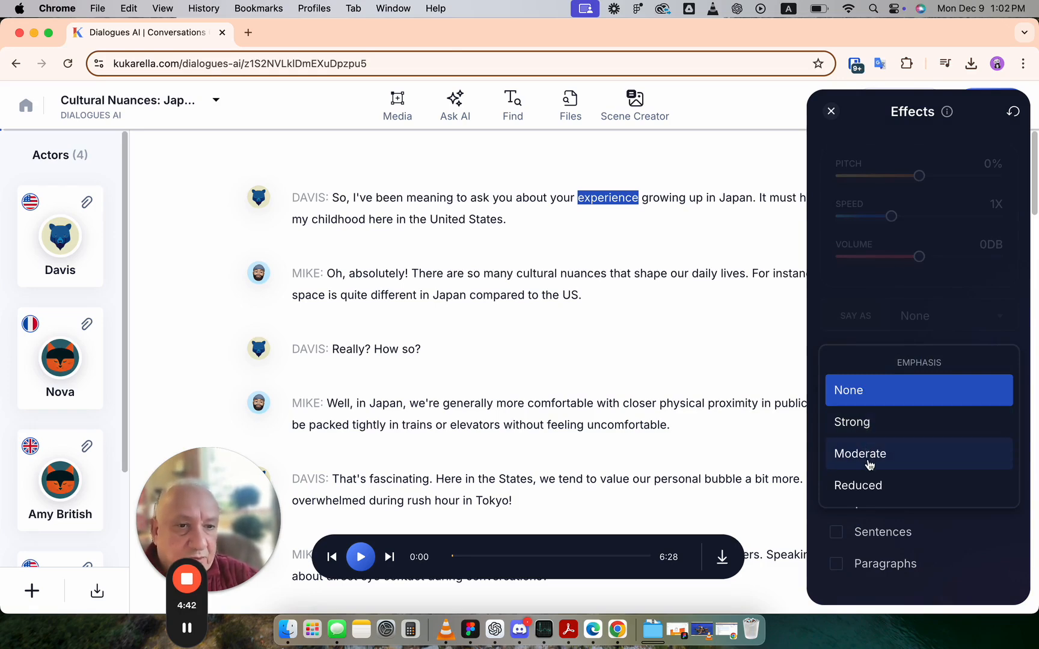
left_click(867, 508)
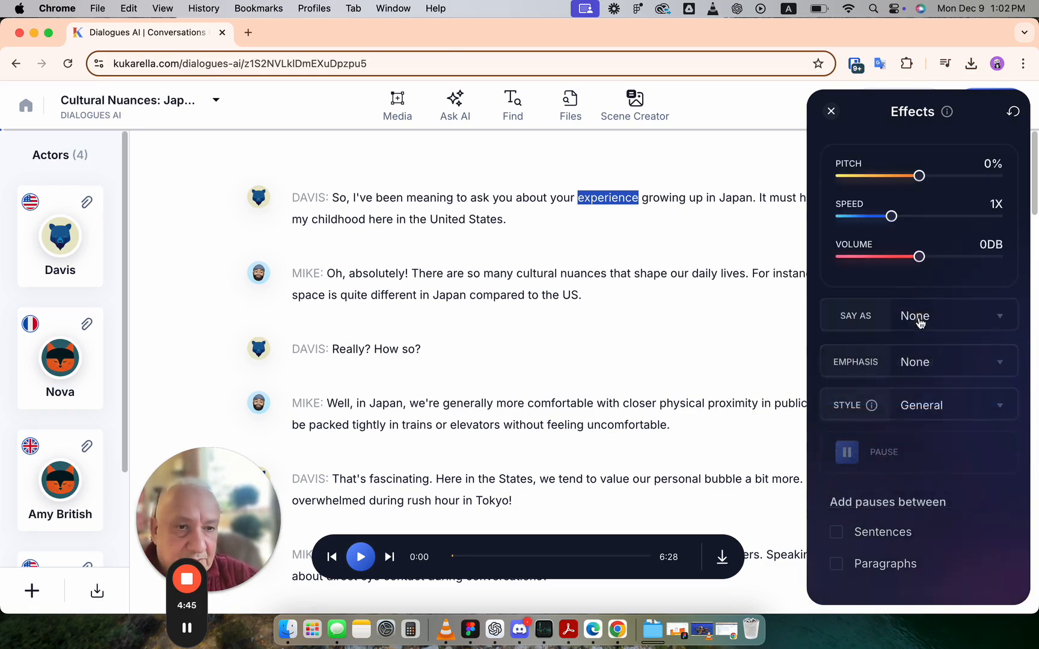
left_click(930, 415)
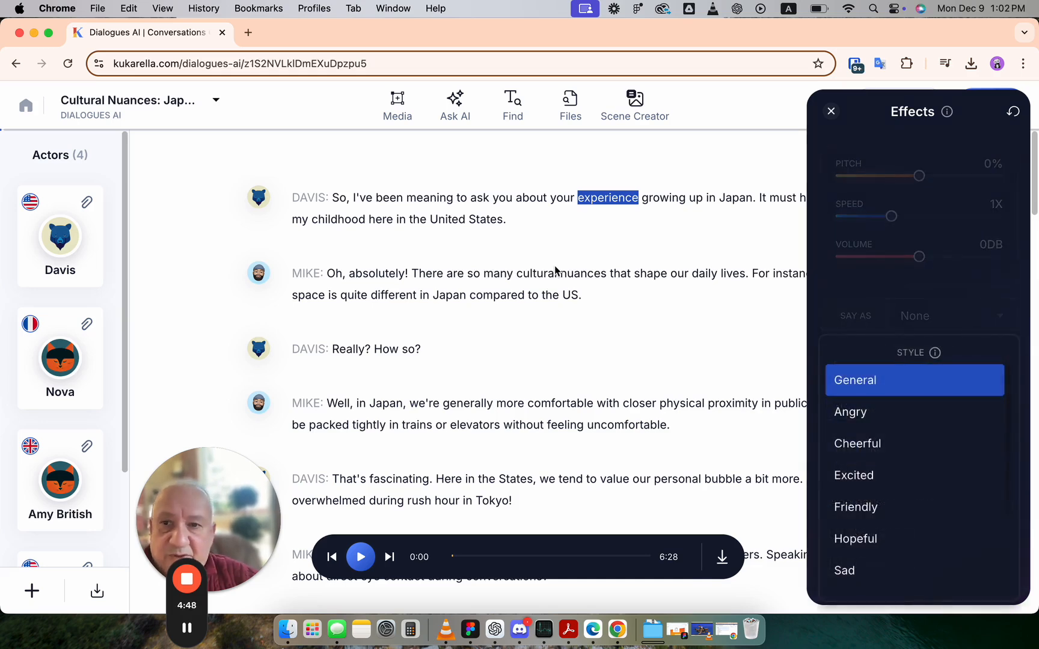
Open Davis's actor card to check its voice and style, then close it and the Style list
left_click(60, 247)
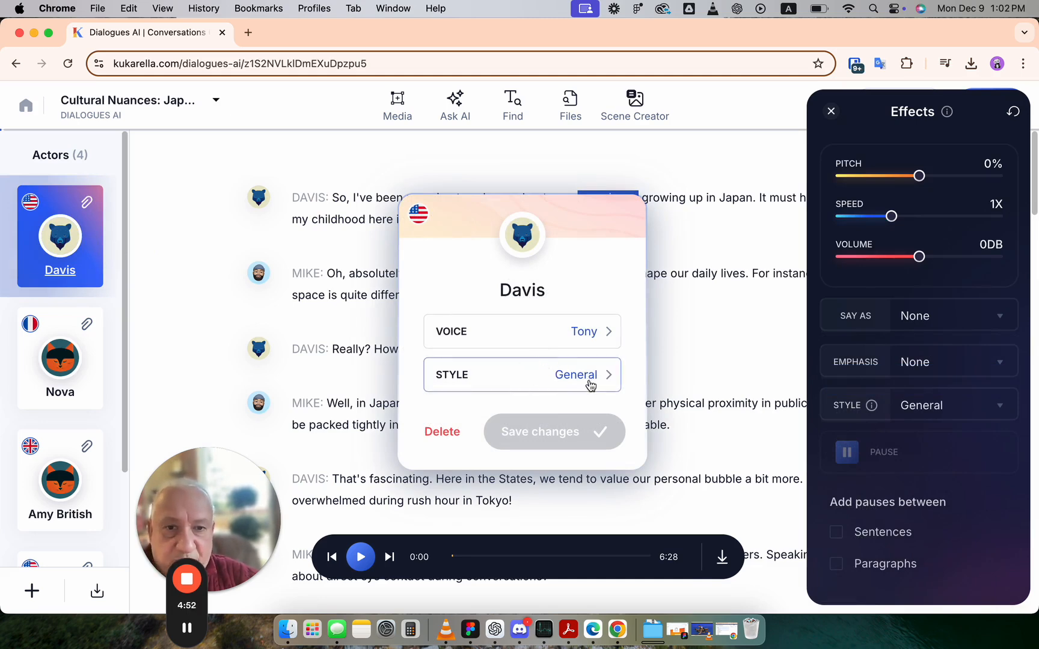
left_click(679, 294)
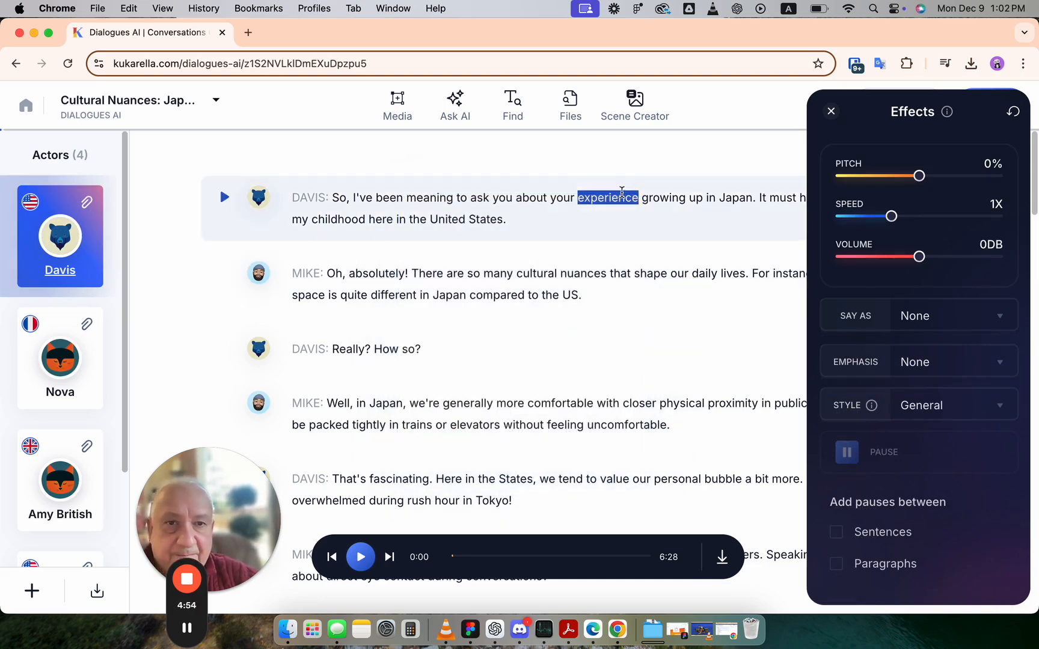
left_click(916, 411)
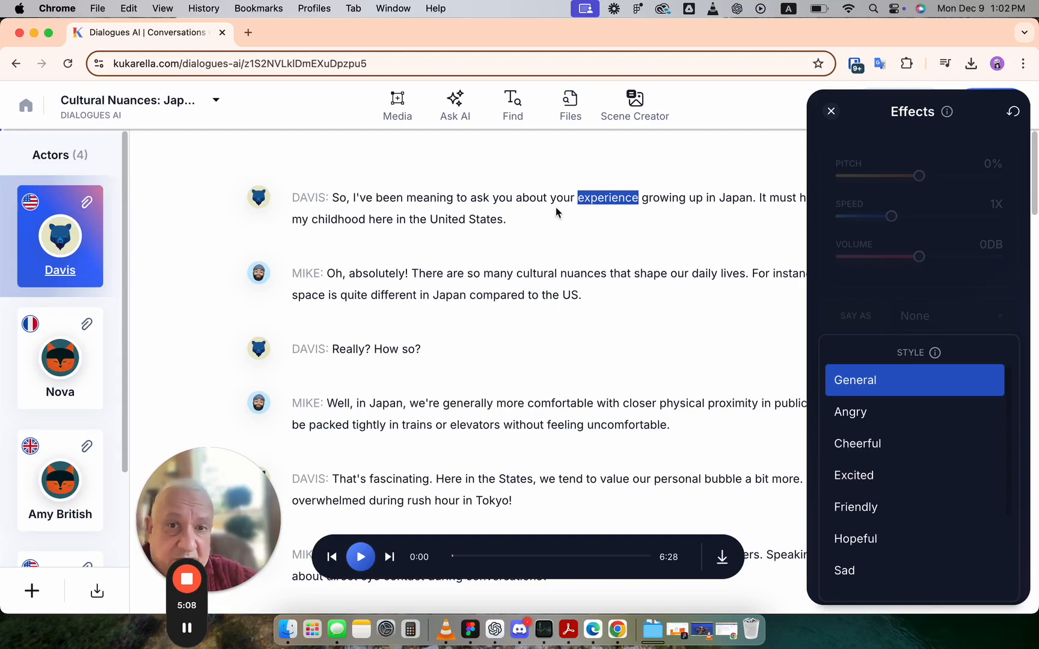
left_click(530, 211)
Select the word "your" in Davis's first line and apply the Shouting style
left_click_drag(486, 229, 334, 198)
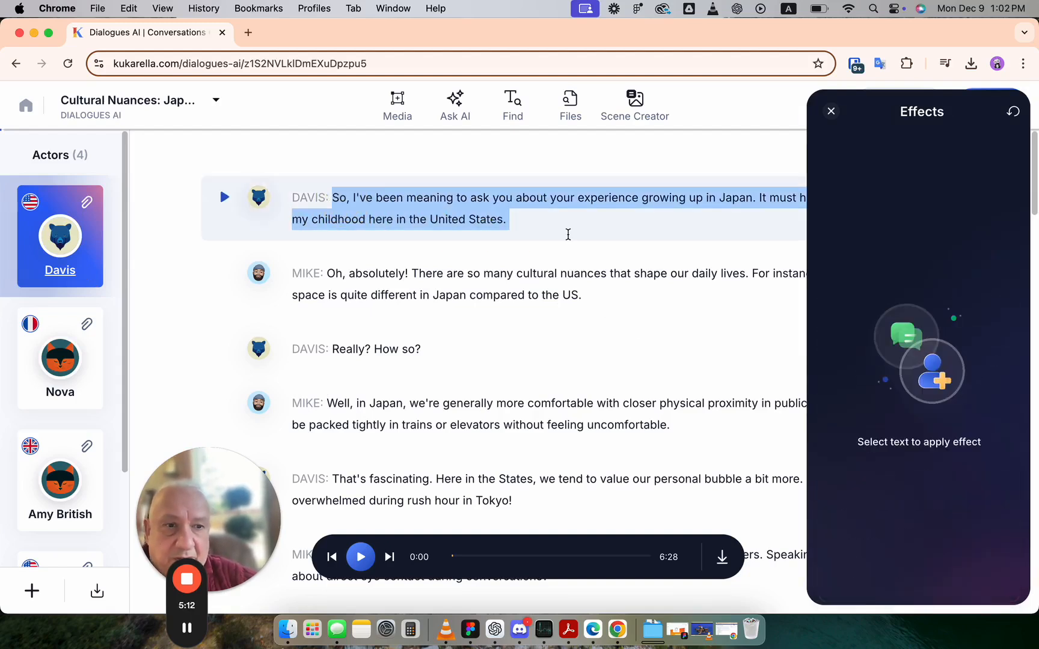
left_click(557, 220)
double_click(563, 199)
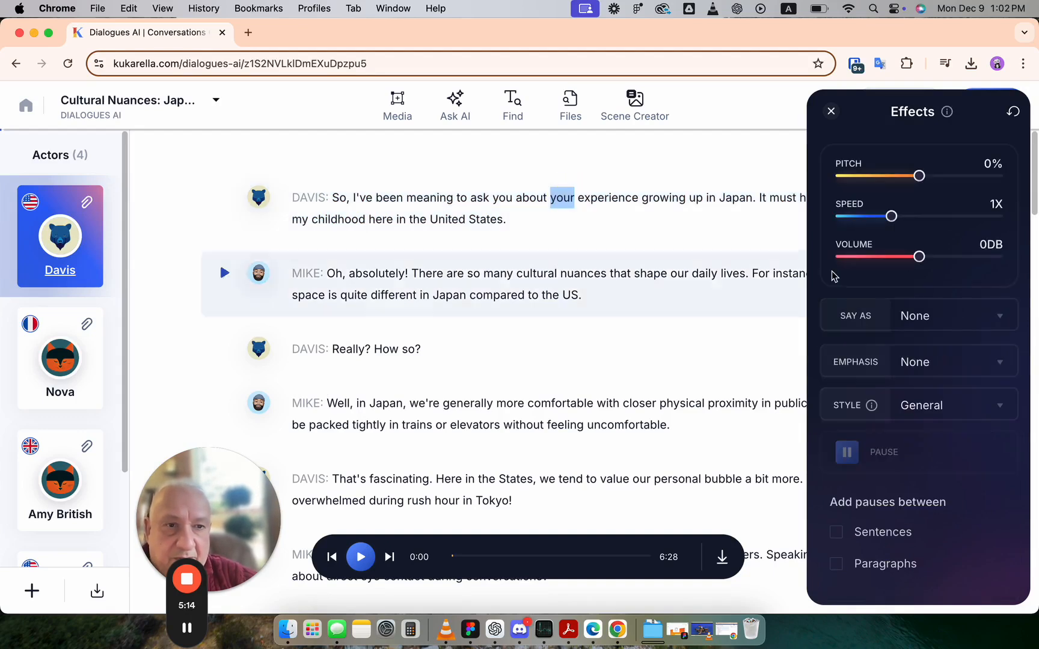
left_click(938, 414)
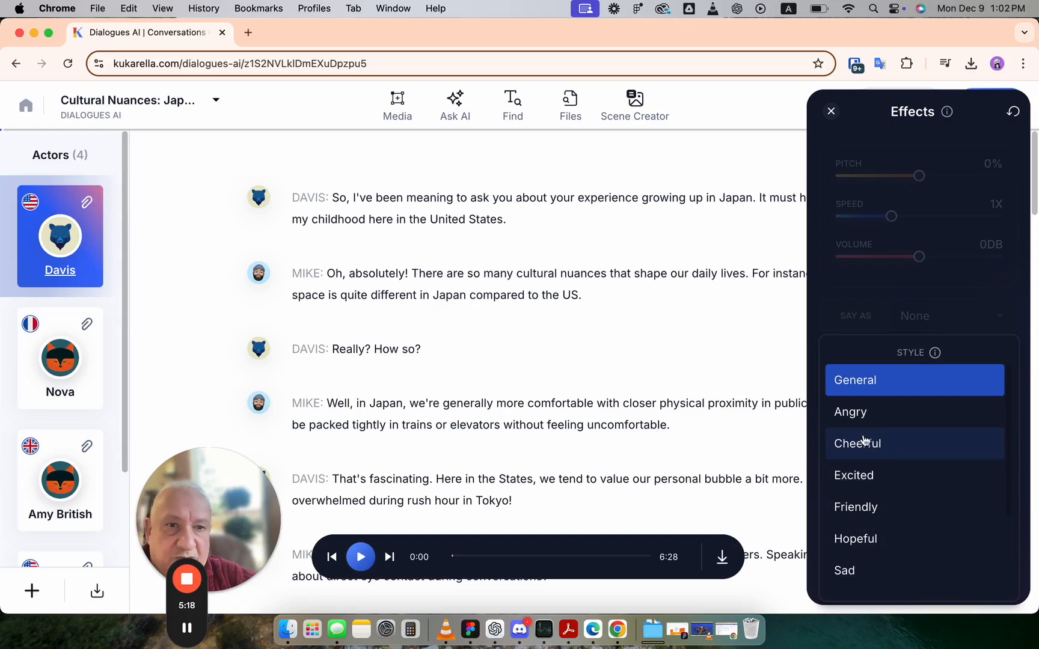
scroll(881, 459, "down", 2)
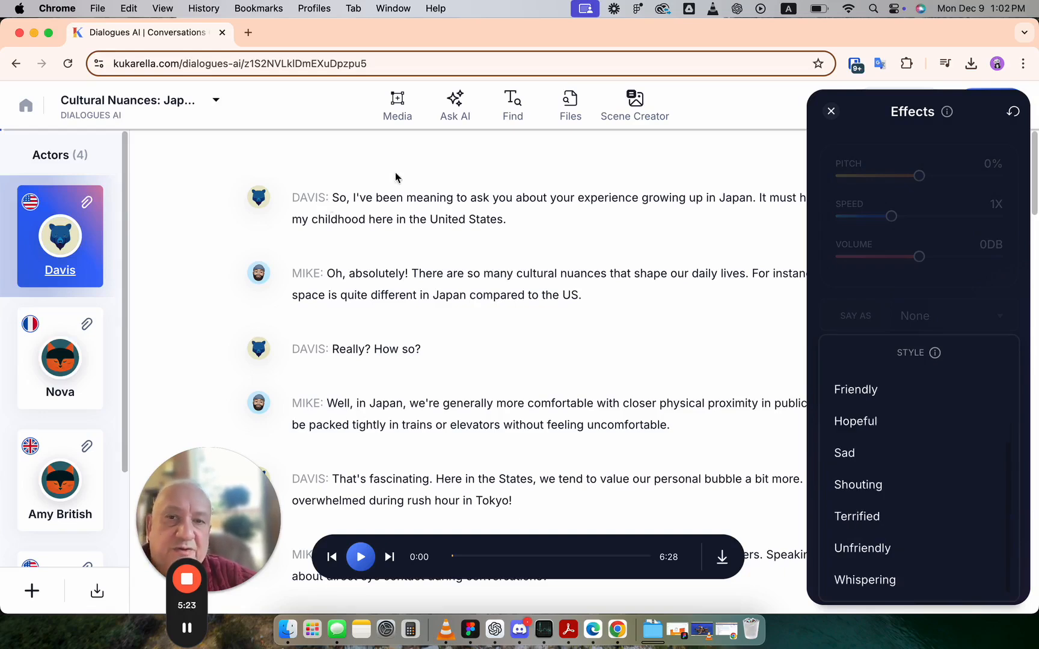
left_click(874, 486)
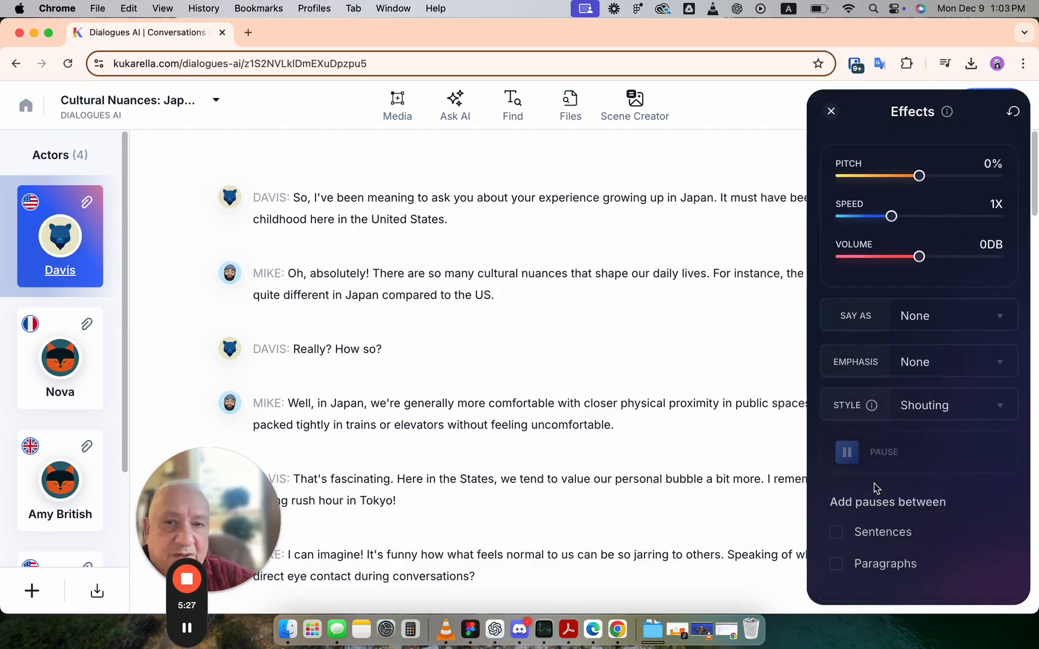
Set the style of Mike's first line to Newscast and close the Effects panel
left_click(316, 348)
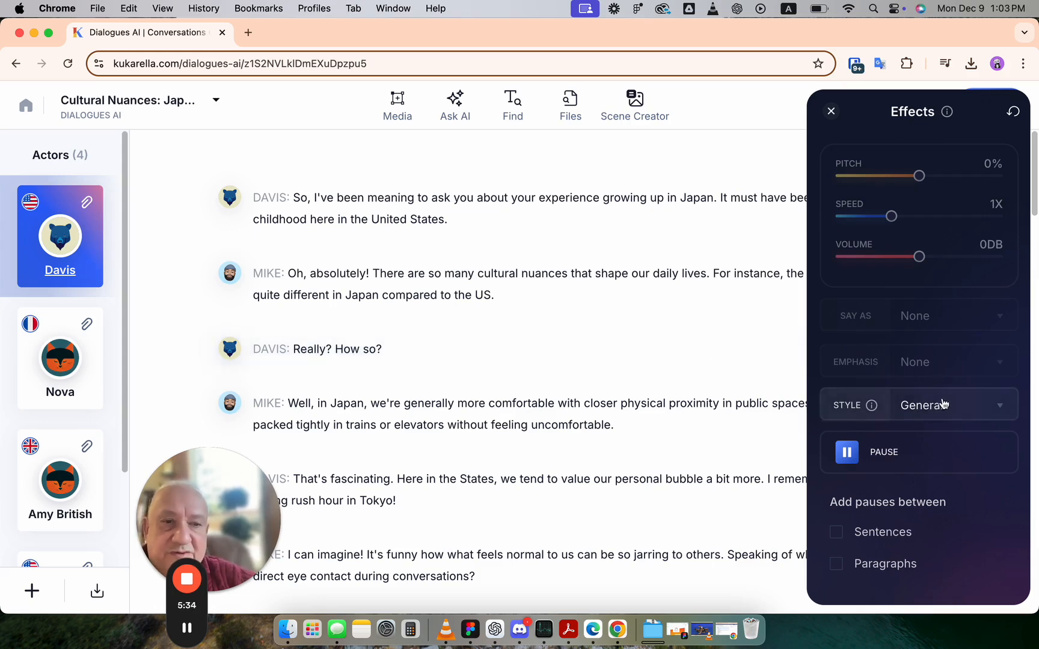
scroll(873, 441, "down", 3)
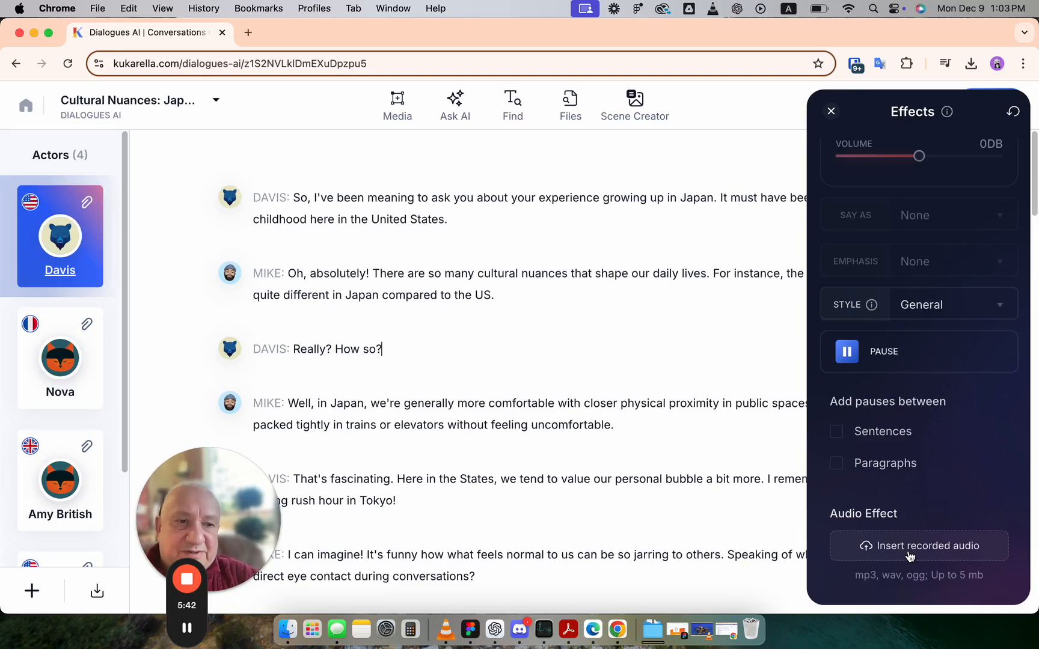
left_click(501, 297)
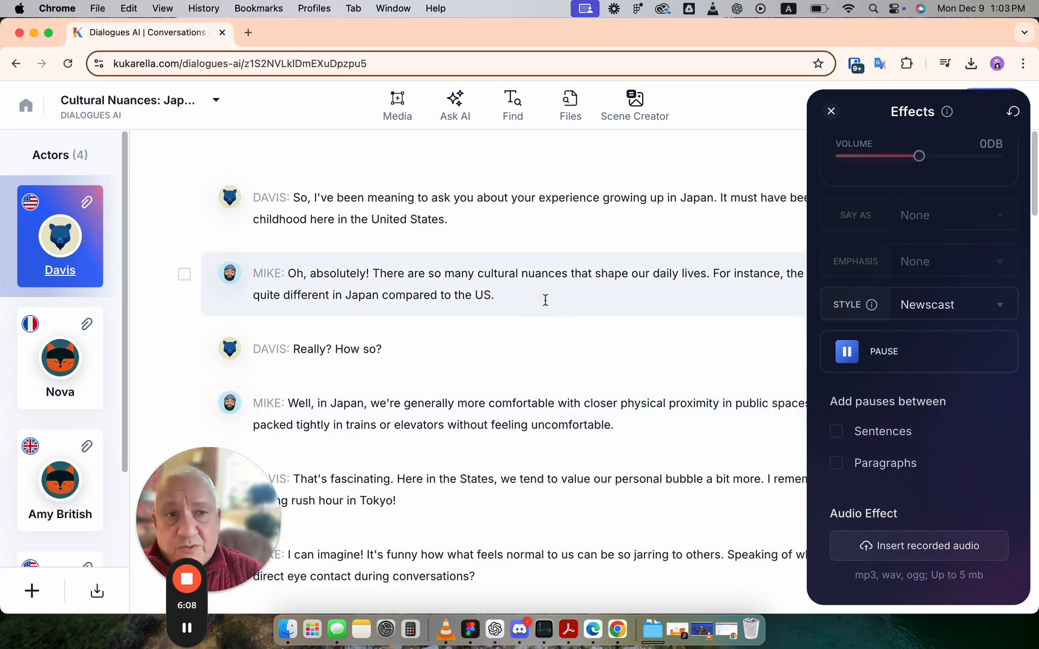
left_click(831, 111)
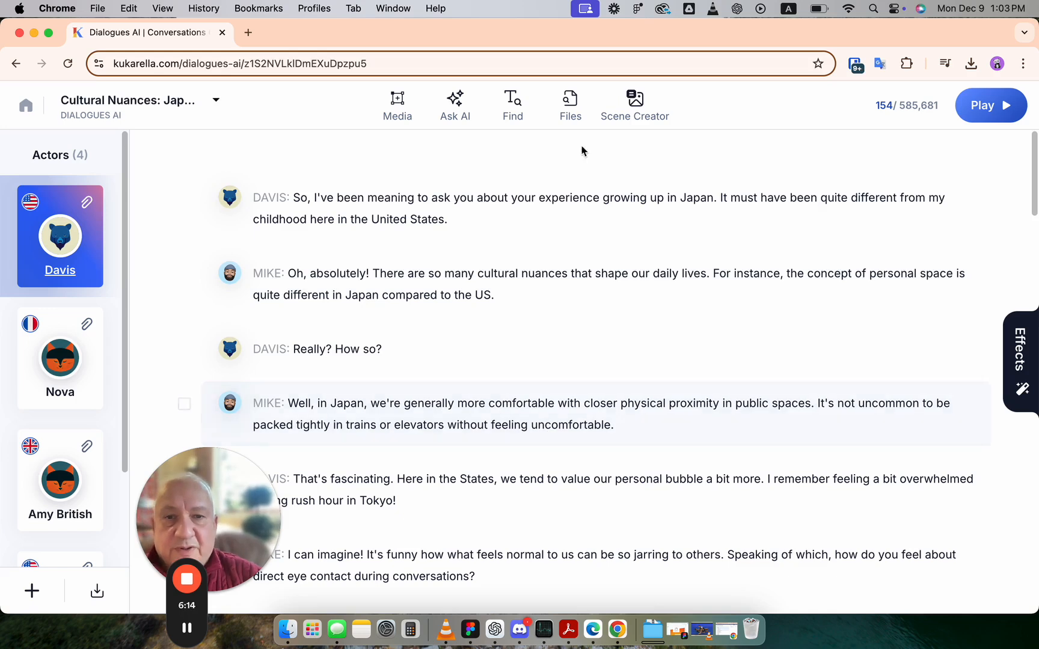
Reopen the Effects panel on Mike's first line to review its style settings
left_click(518, 299)
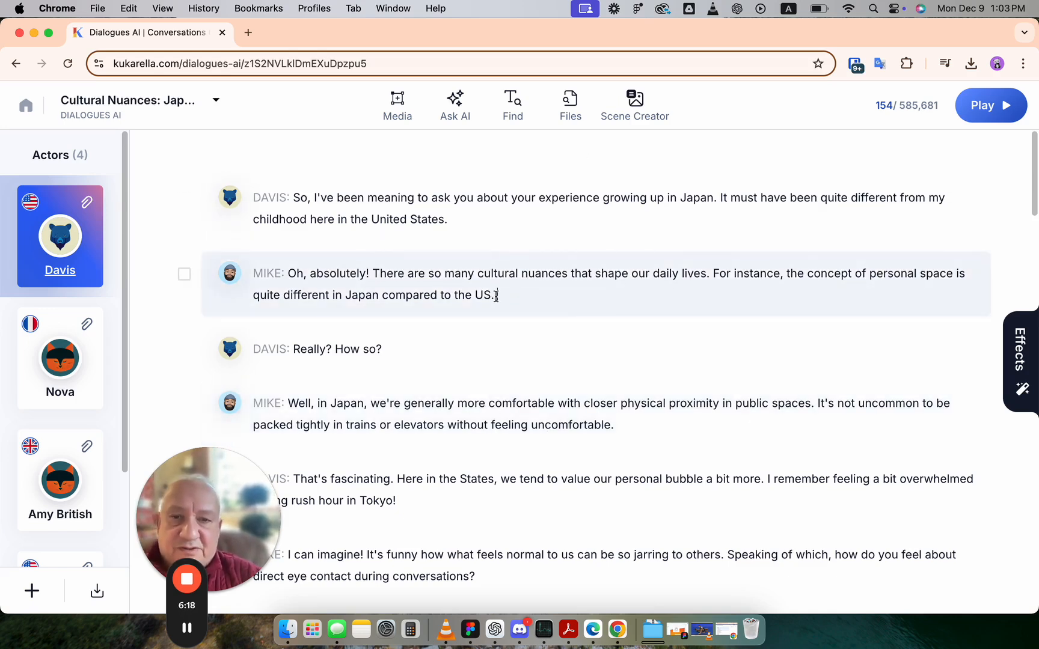
scroll(496, 364, "down", 11)
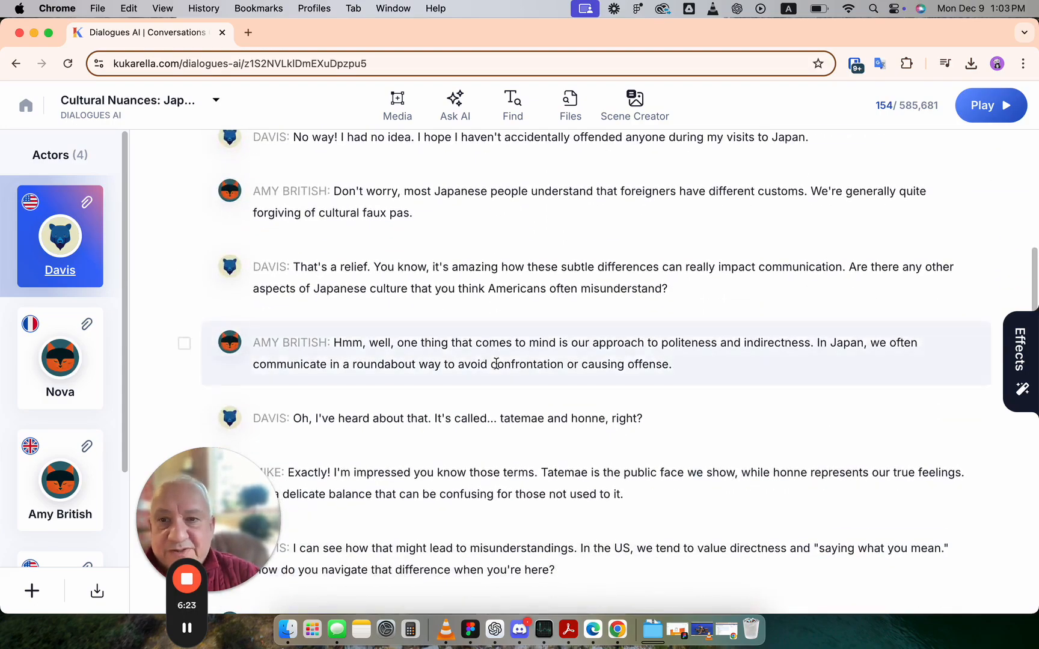
scroll(496, 364, "up", 11)
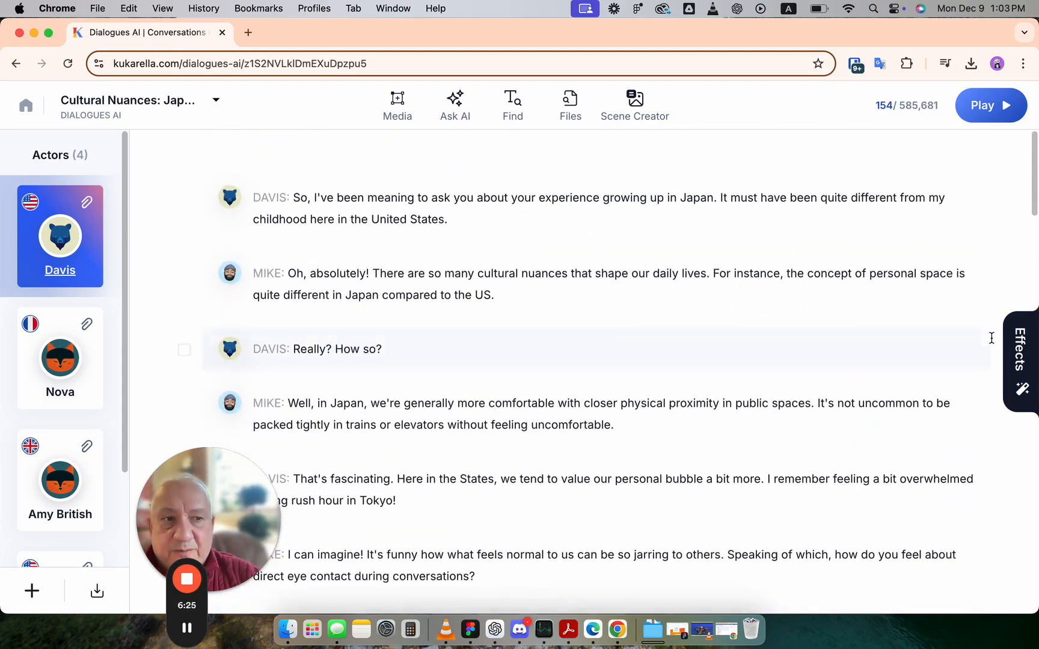
left_click(1026, 347)
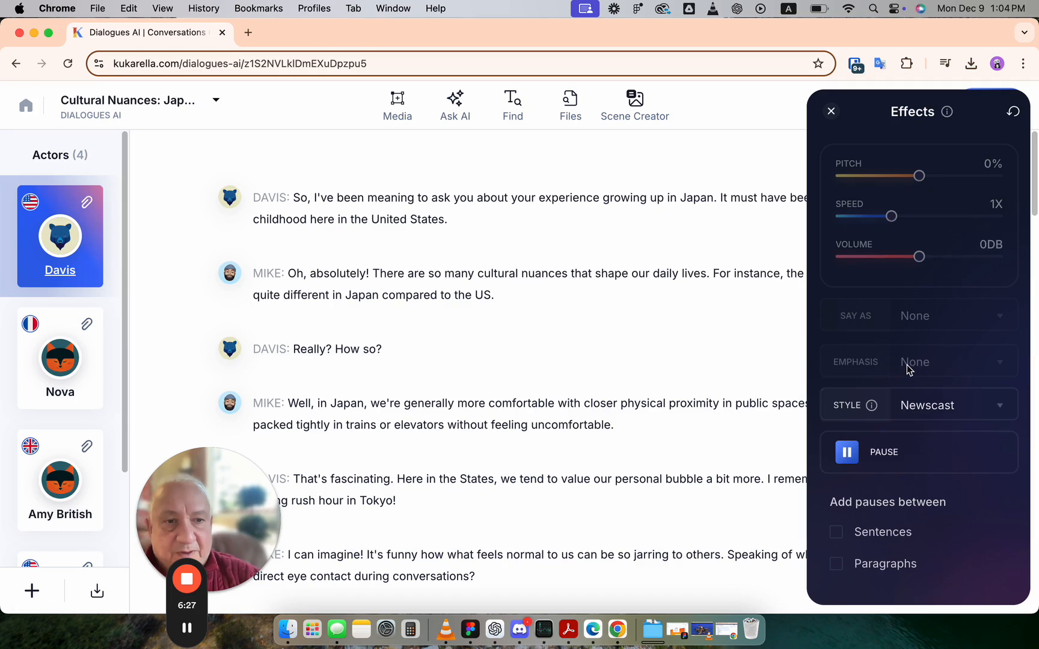
scroll(908, 366, "down", 4)
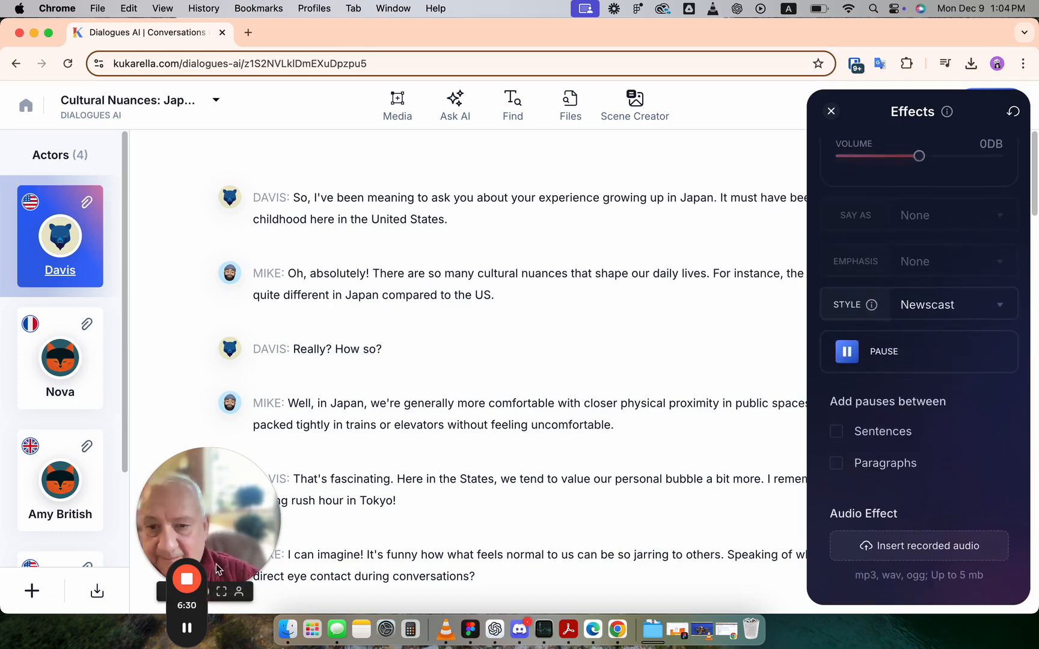